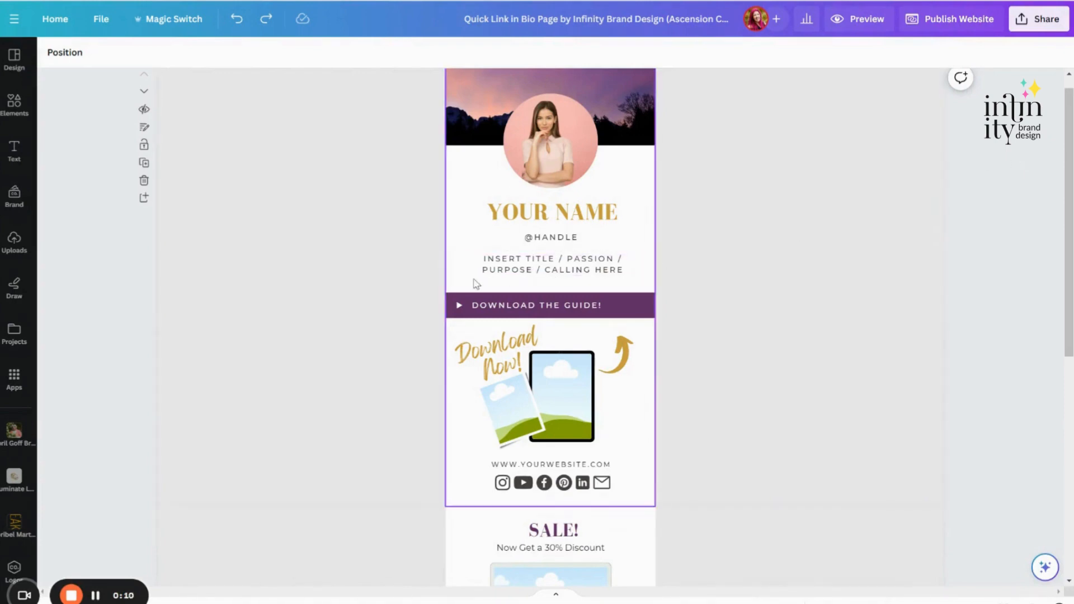
# Step: Replace the YOUR NAME placeholder heading with the person's full name
pyautogui.click(508, 217)
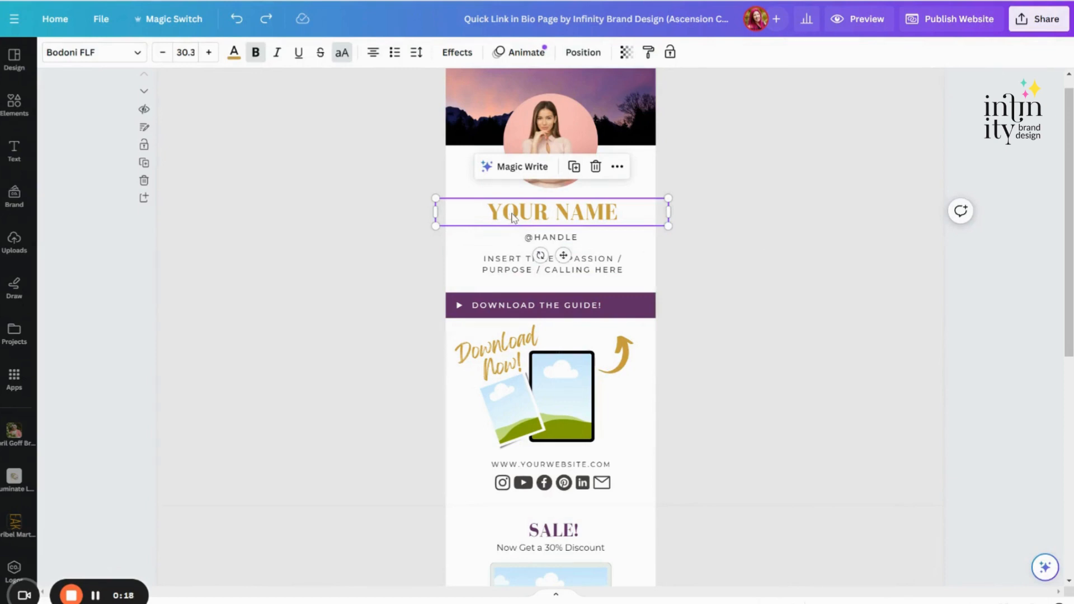
pyautogui.doubleClick(513, 215)
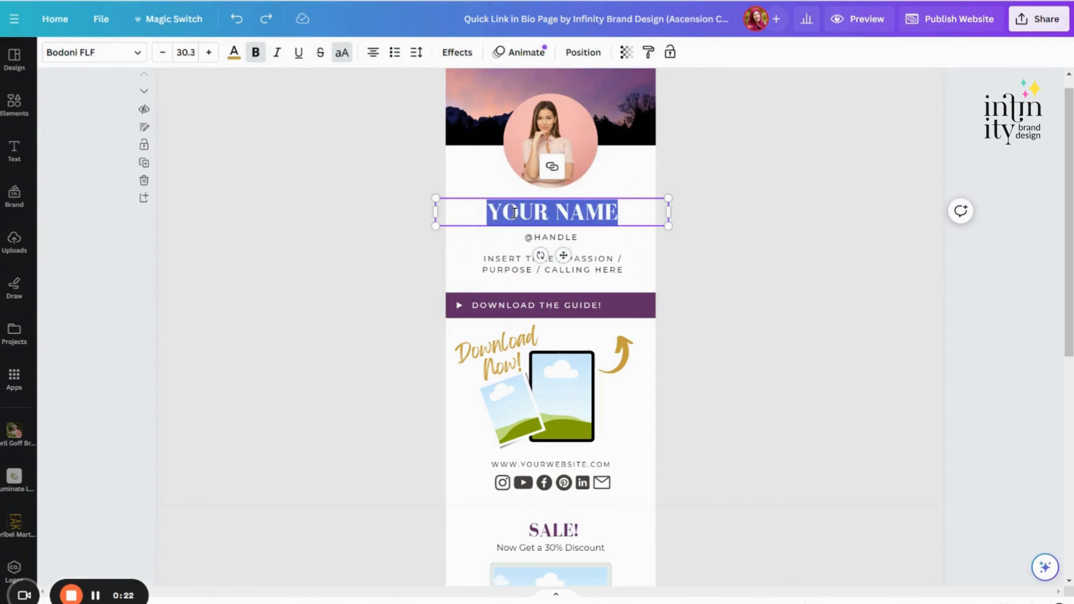
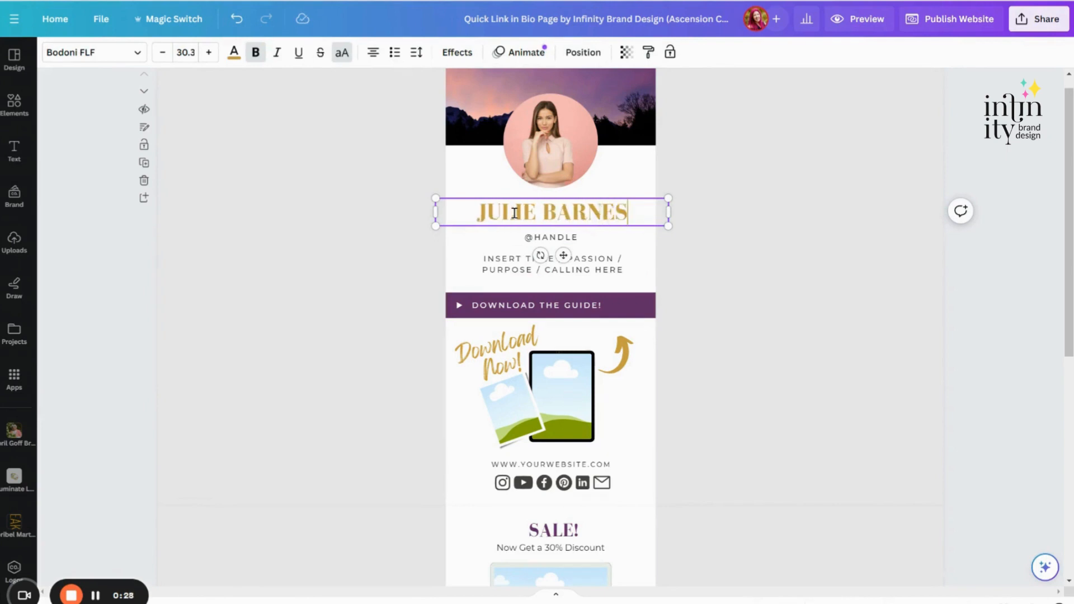
pyautogui.click(485, 191)
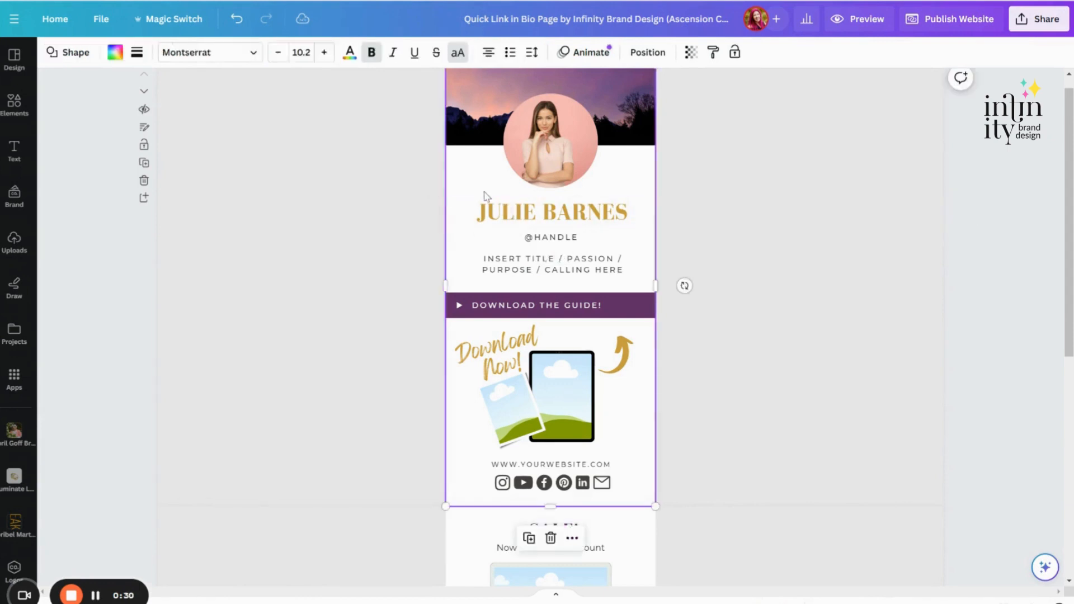
# Step: Examine the fonts available for the name heading, including document, recommended, brand, uploaded and popular fonts
pyautogui.click(494, 212)
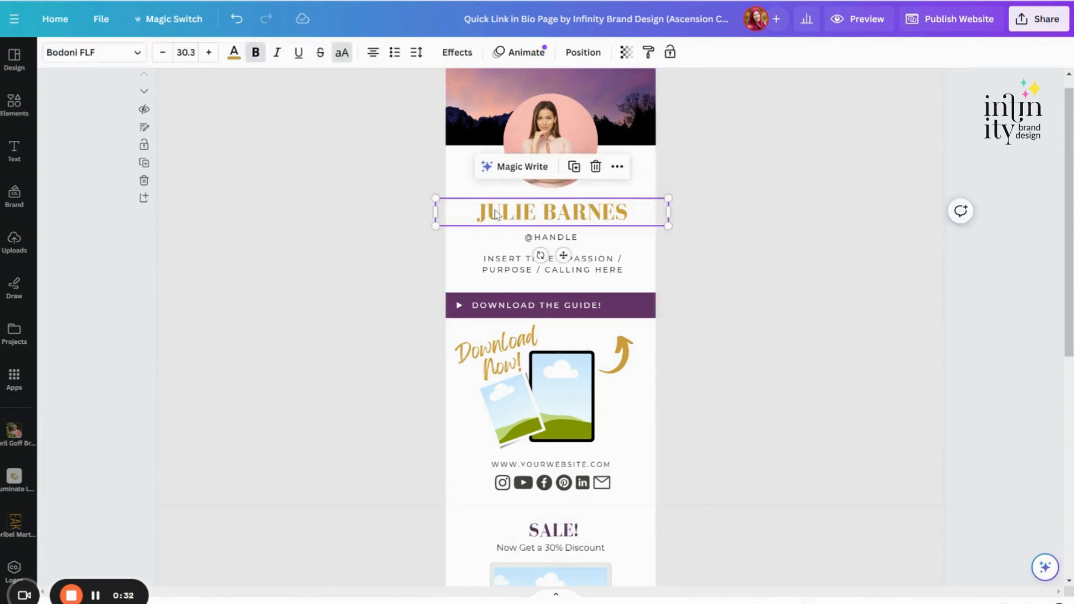
pyautogui.click(89, 56)
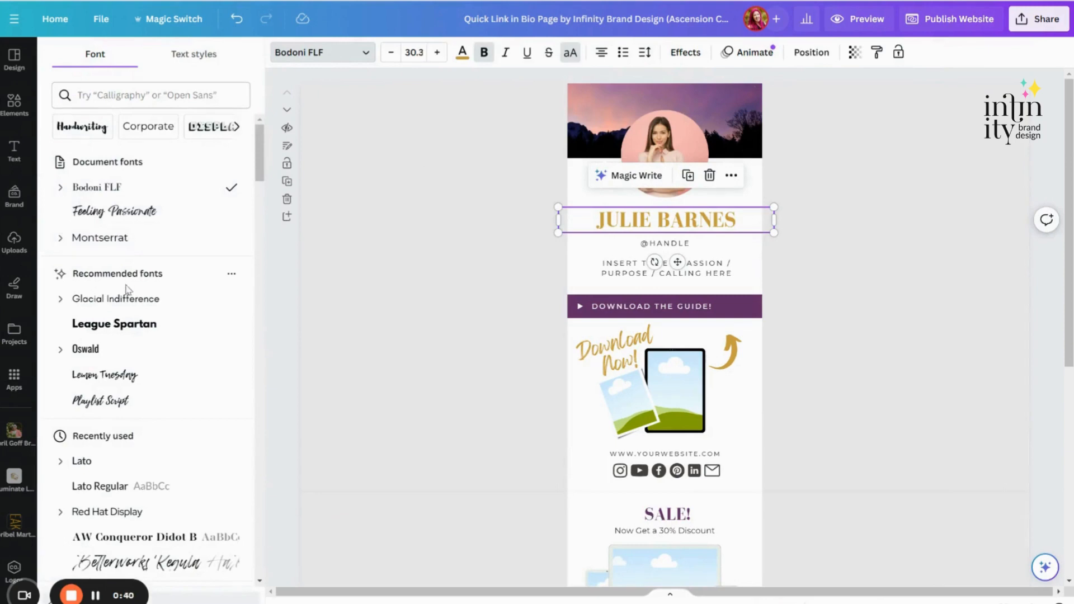
pyautogui.scroll(-6, 128, 290)
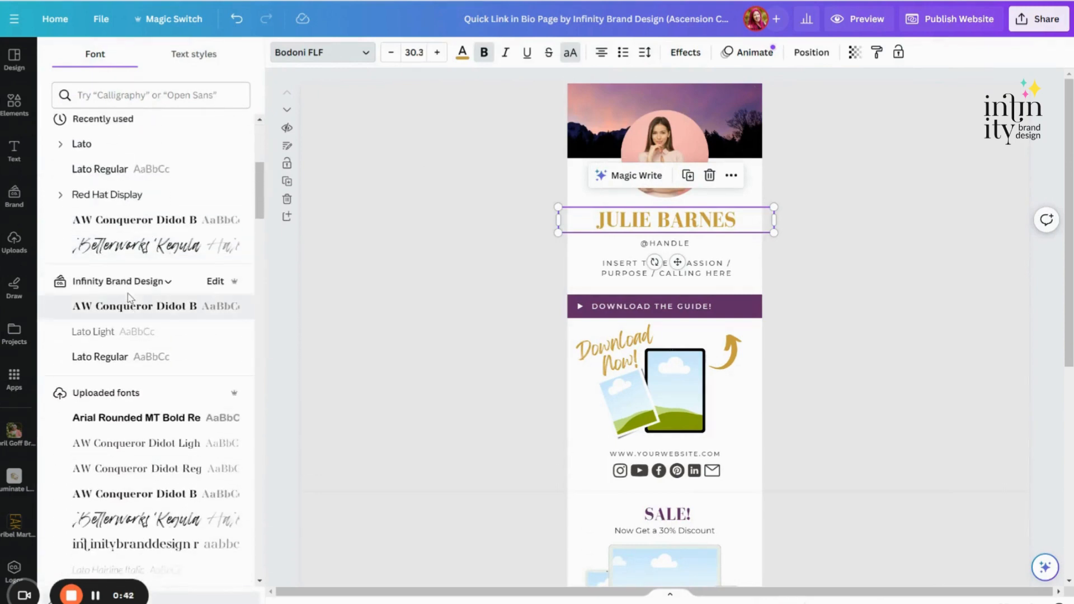
pyautogui.scroll(-4, 137, 305)
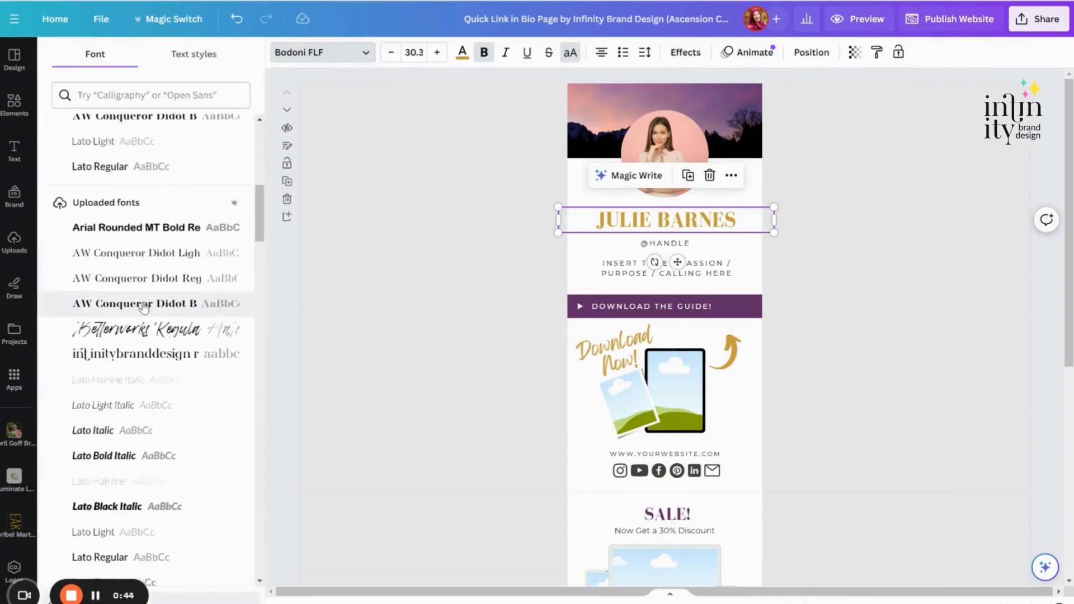
pyautogui.scroll(-12, 144, 307)
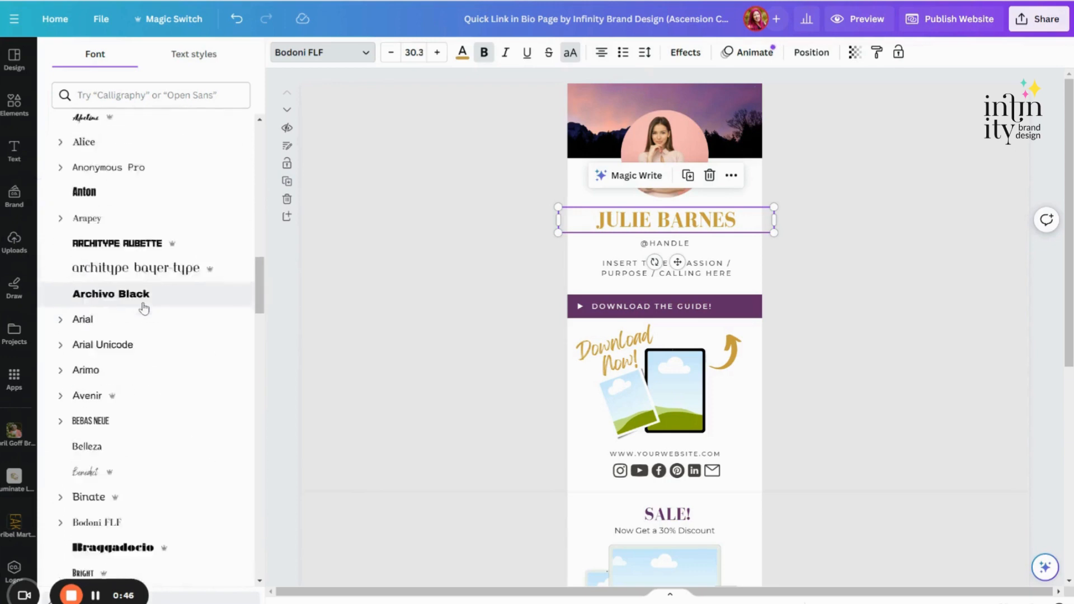
pyautogui.scroll(-2, 144, 307)
pyautogui.scroll(3, 144, 307)
pyautogui.scroll(-4, 144, 309)
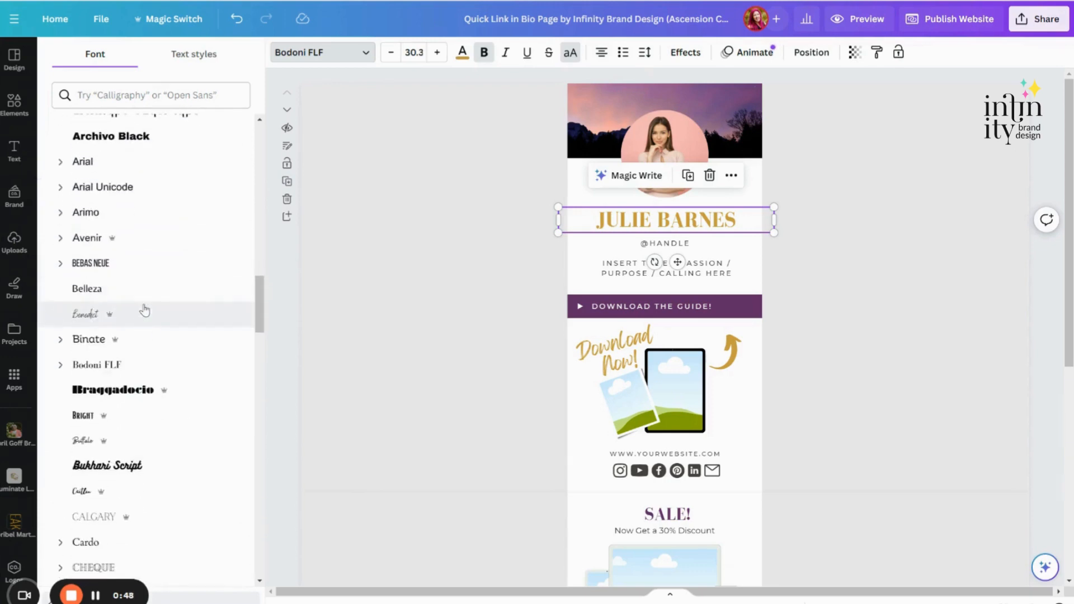
pyautogui.scroll(-10, 145, 311)
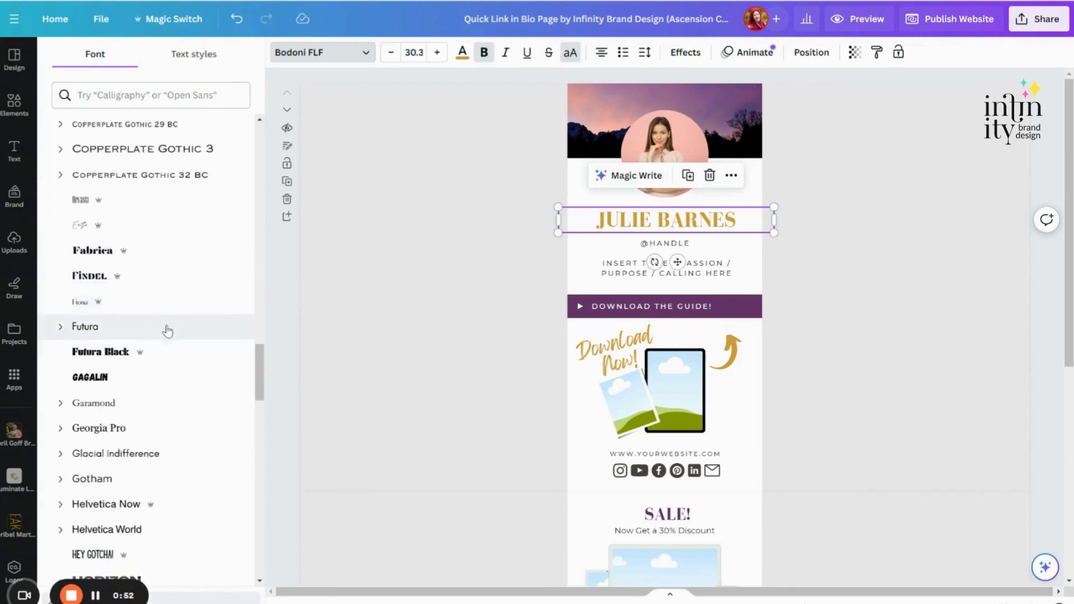
pyautogui.scroll(-3, 163, 330)
pyautogui.scroll(-4, 176, 347)
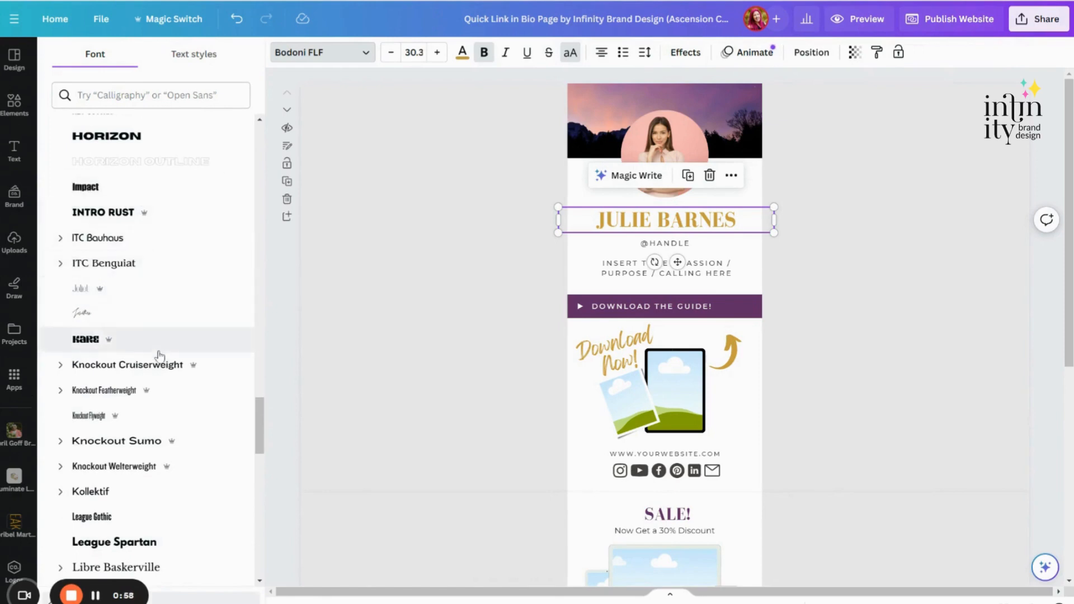
pyautogui.scroll(-3, 187, 414)
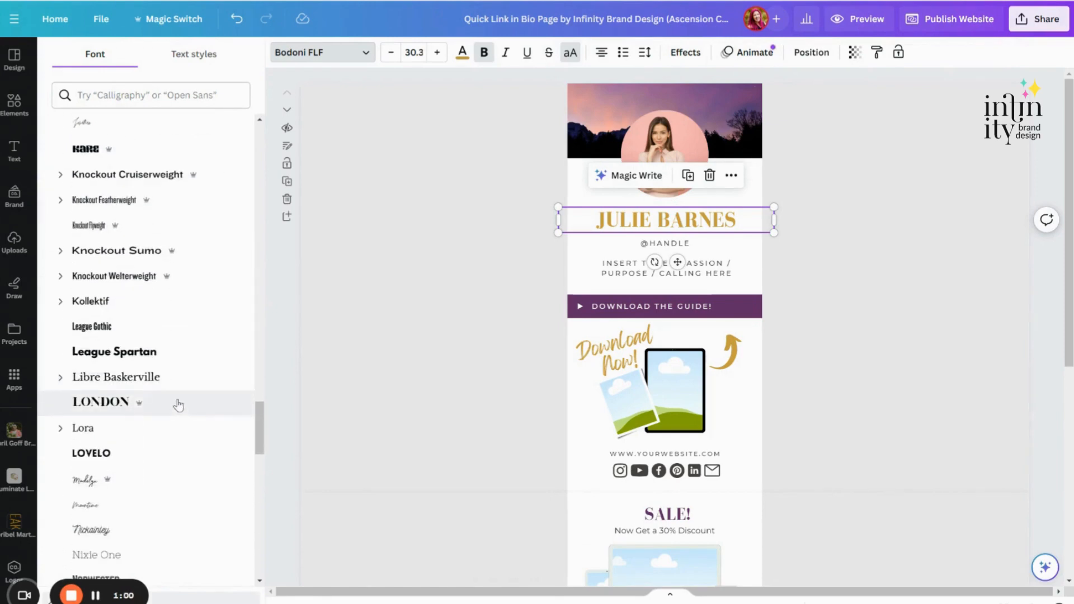
pyautogui.scroll(1, 175, 401)
pyautogui.scroll(15, 175, 393)
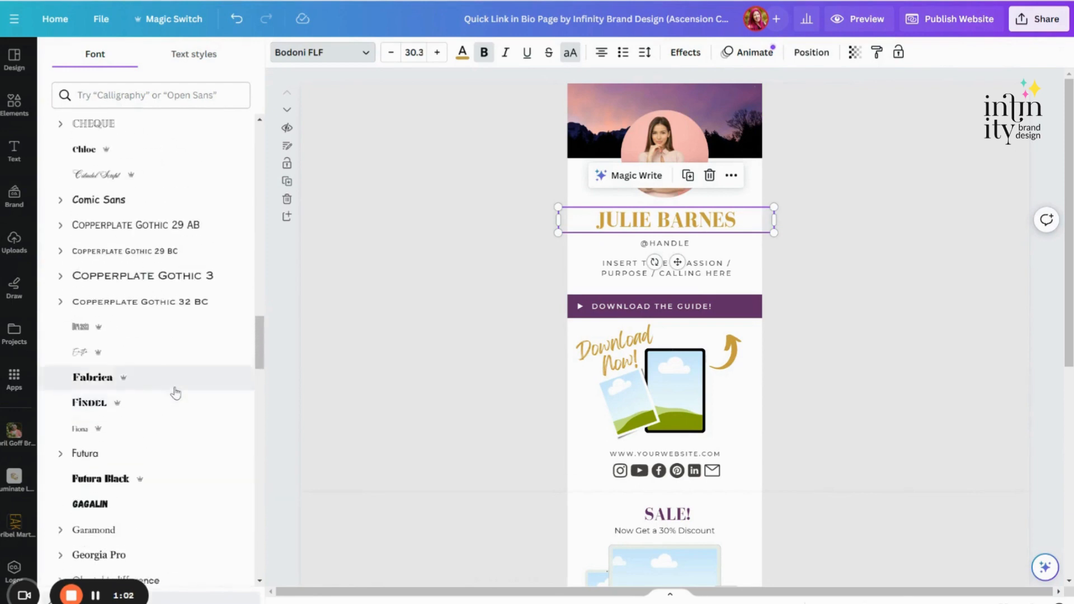
pyautogui.scroll(15, 176, 393)
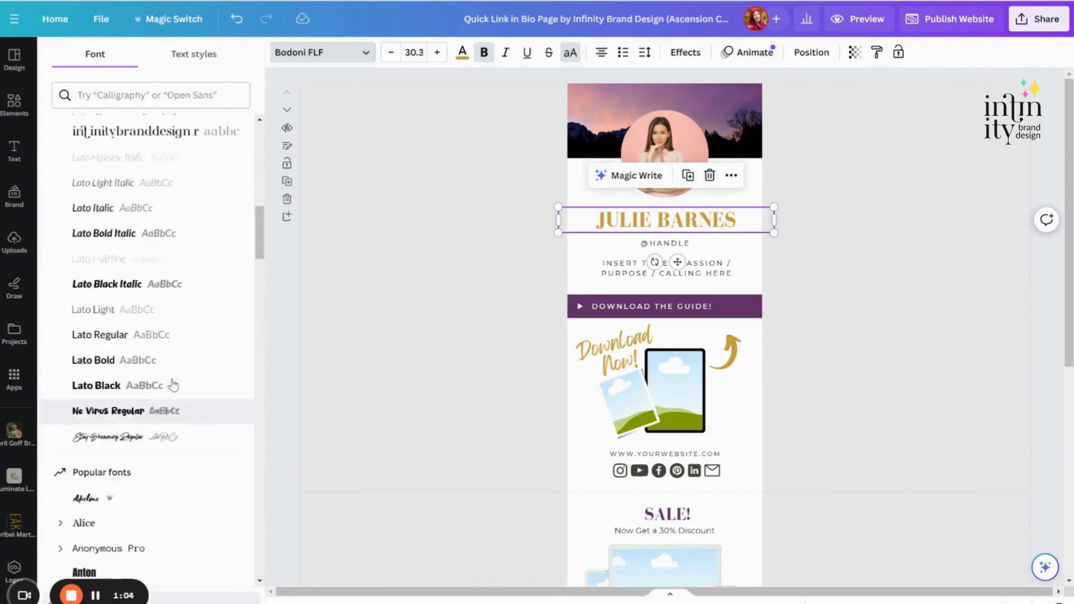
pyautogui.scroll(6, 173, 385)
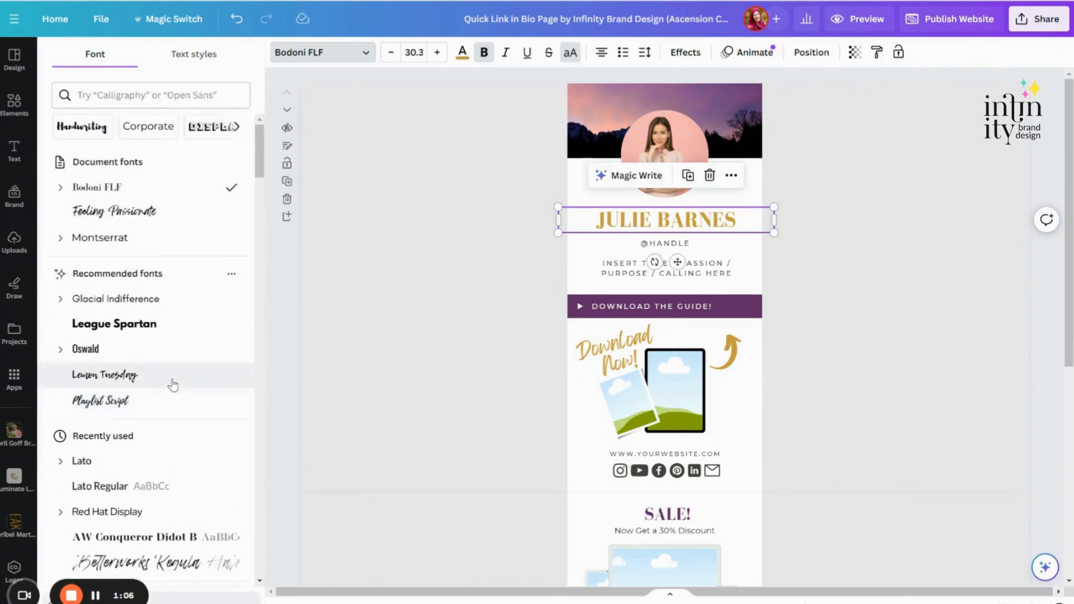
# Step: Change the name heading's font to Montserrat, replace Bodoni FLF with it across the whole design, and check the other sections
pyautogui.click(98, 246)
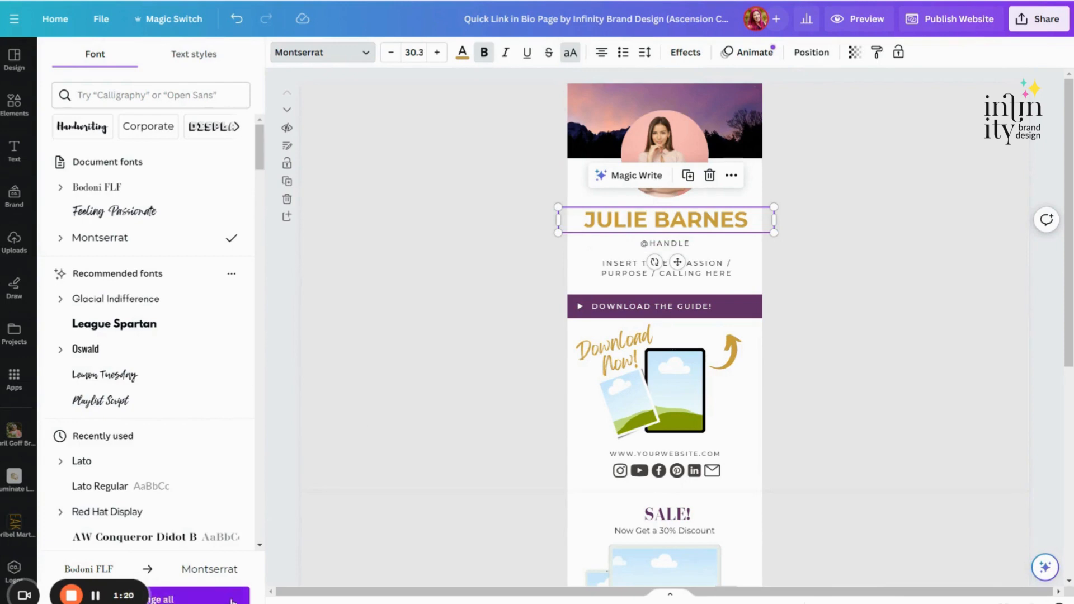
pyautogui.scroll(-1, 588, 475)
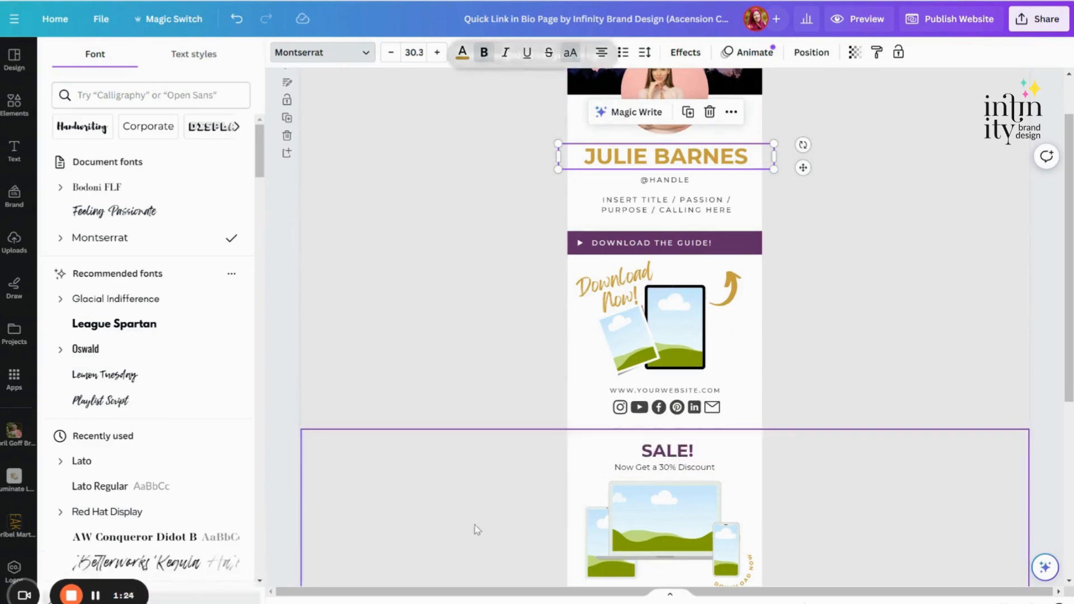
pyautogui.scroll(-2, 699, 448)
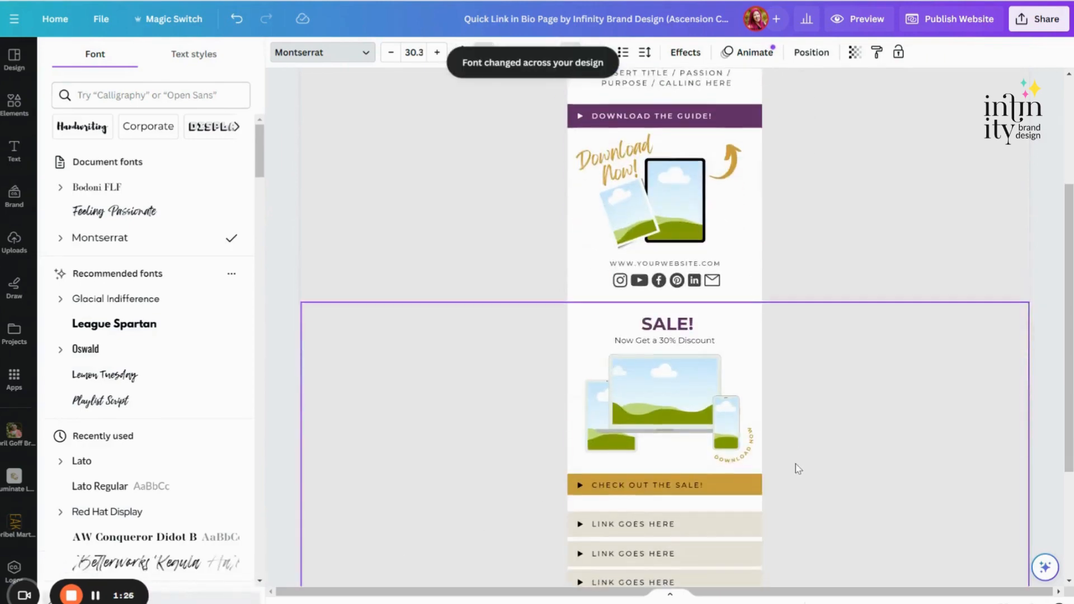
pyautogui.scroll(3, 723, 404)
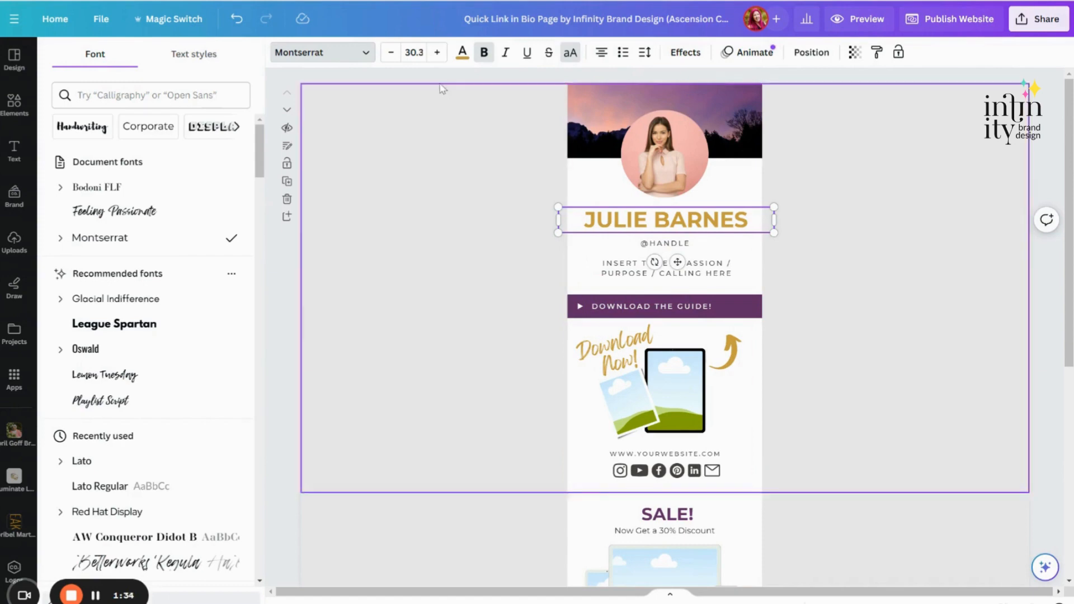
# Step: Try enlarging the name heading to font size 32.3 and return it to 30.3
pyautogui.click(419, 53)
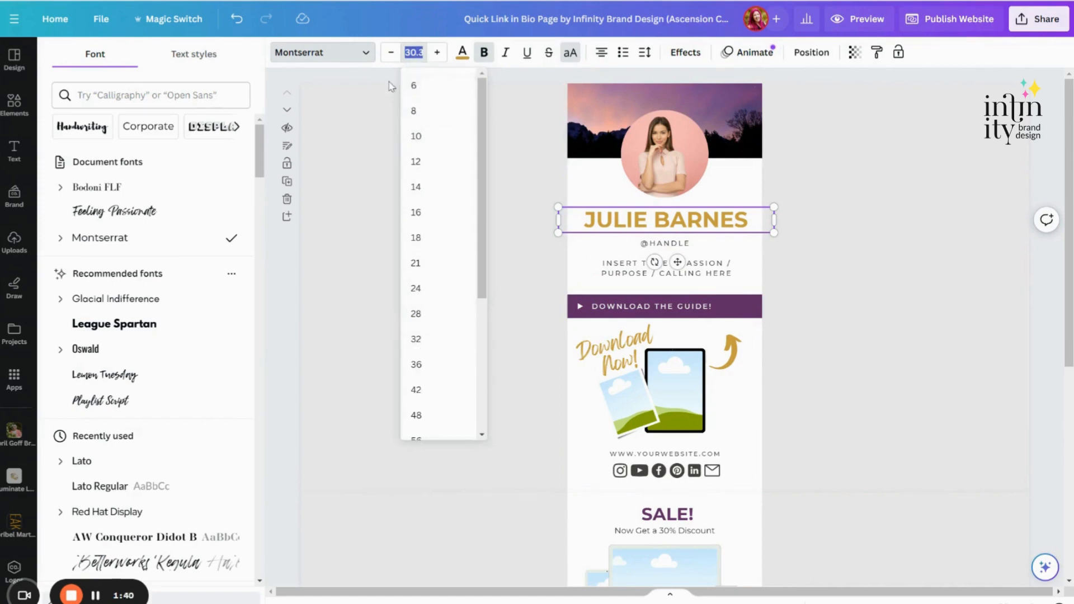
pyautogui.click(437, 54)
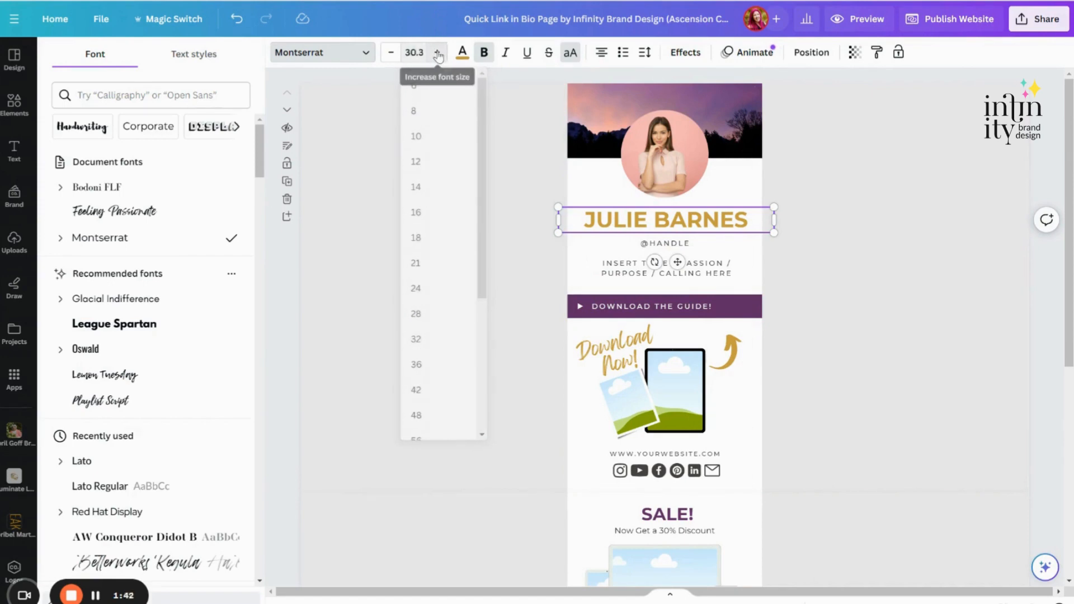
pyautogui.click(437, 54)
pyautogui.click(438, 54)
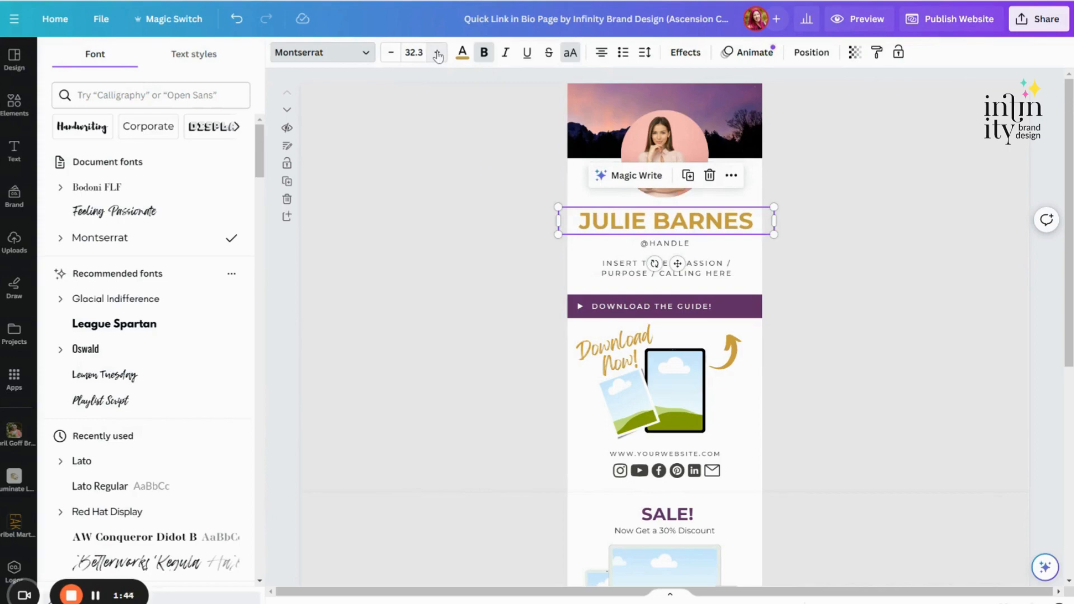
pyautogui.click(391, 52)
pyautogui.click(391, 52)
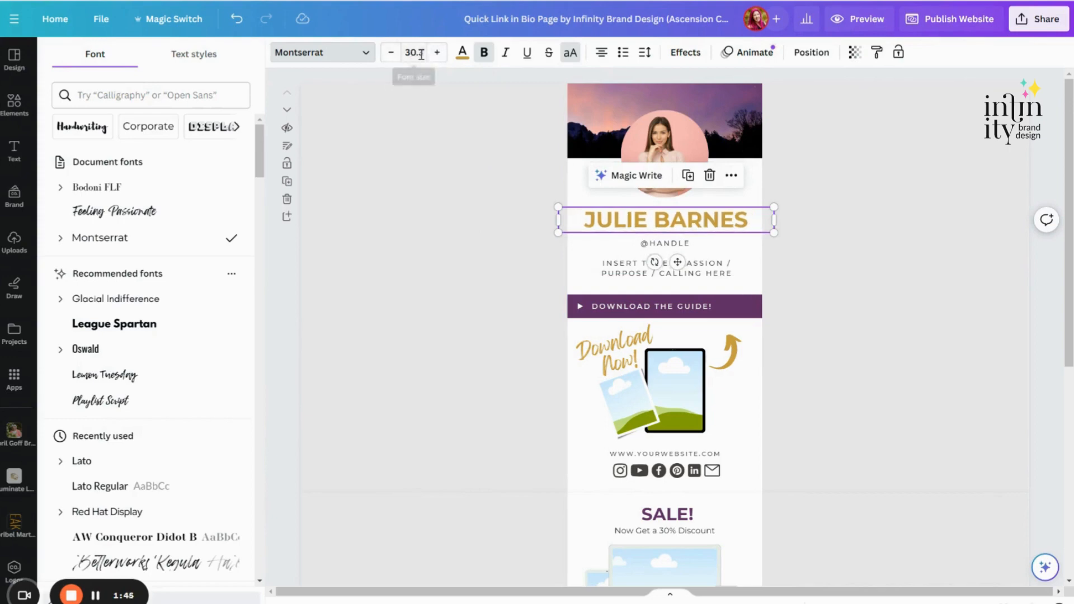
# Step: Recolor the name heading with the document's purple #642F67 and open the custom color picker
pyautogui.click(462, 52)
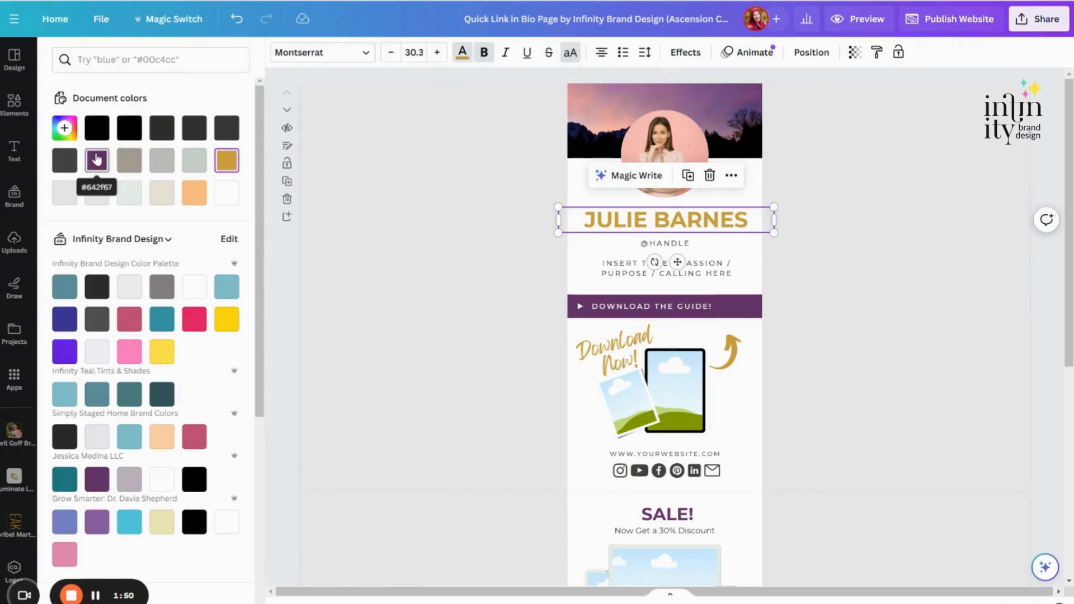
pyautogui.click(96, 160)
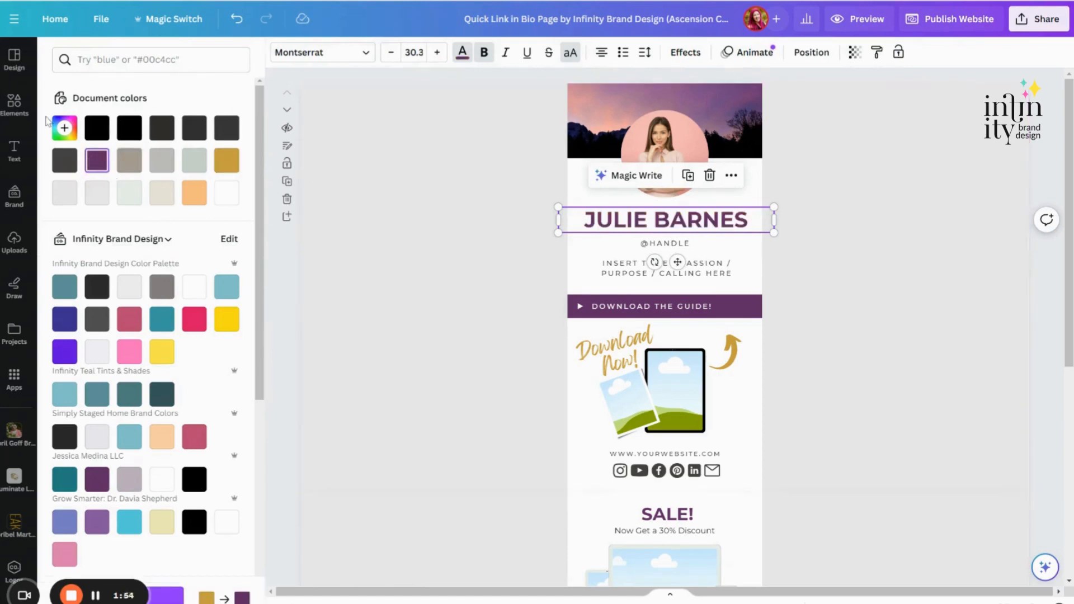
pyautogui.click(64, 130)
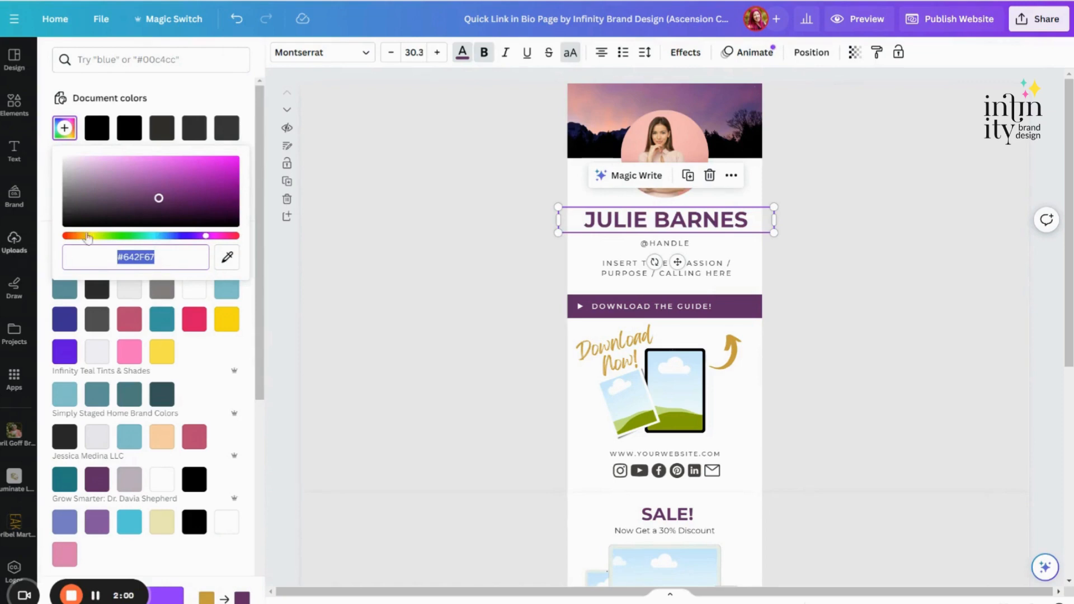
# Step: Remove bold from only the last name in the heading, keeping the first name bold
pyautogui.click(484, 52)
pyautogui.click(484, 53)
pyautogui.click(651, 219)
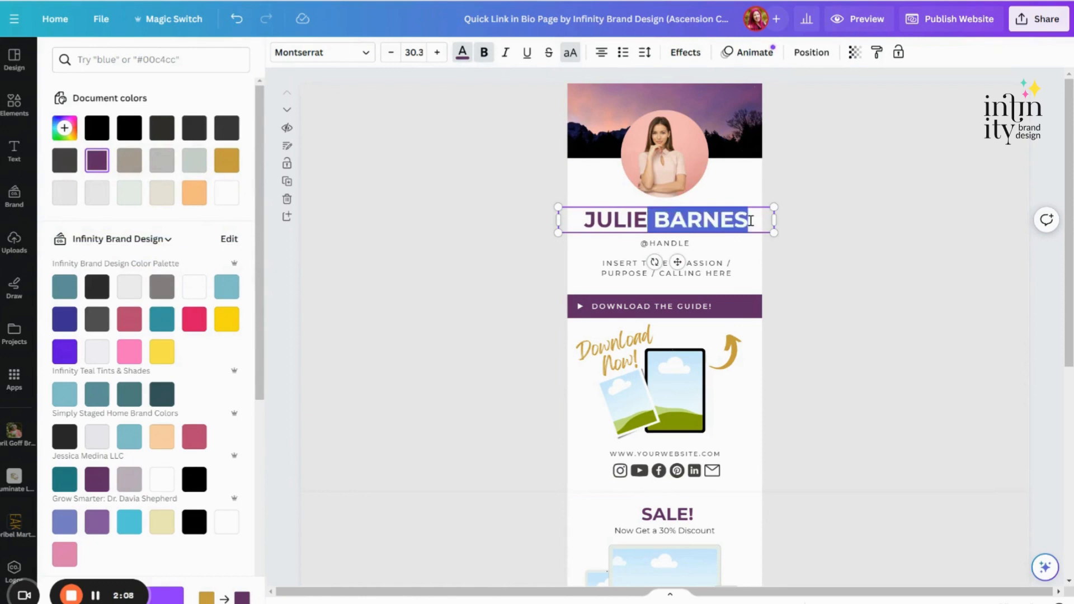
pyautogui.keyDown('shift'); pyautogui.click(750, 220); pyautogui.keyUp('shift')
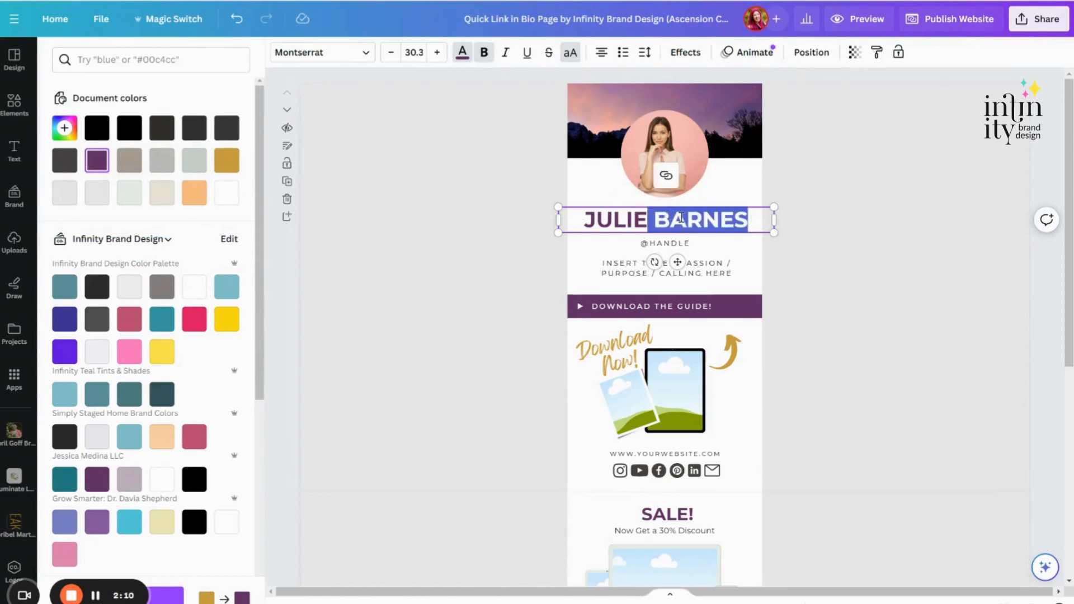
pyautogui.click(650, 219)
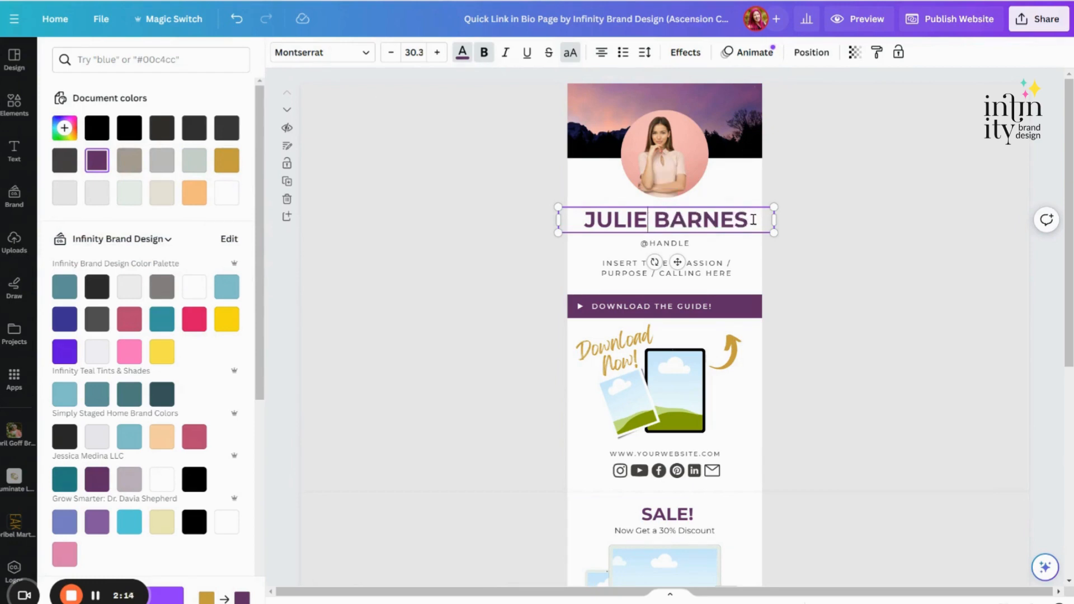
pyautogui.keyDown('shift'); pyautogui.click(754, 219); pyautogui.keyUp('shift')
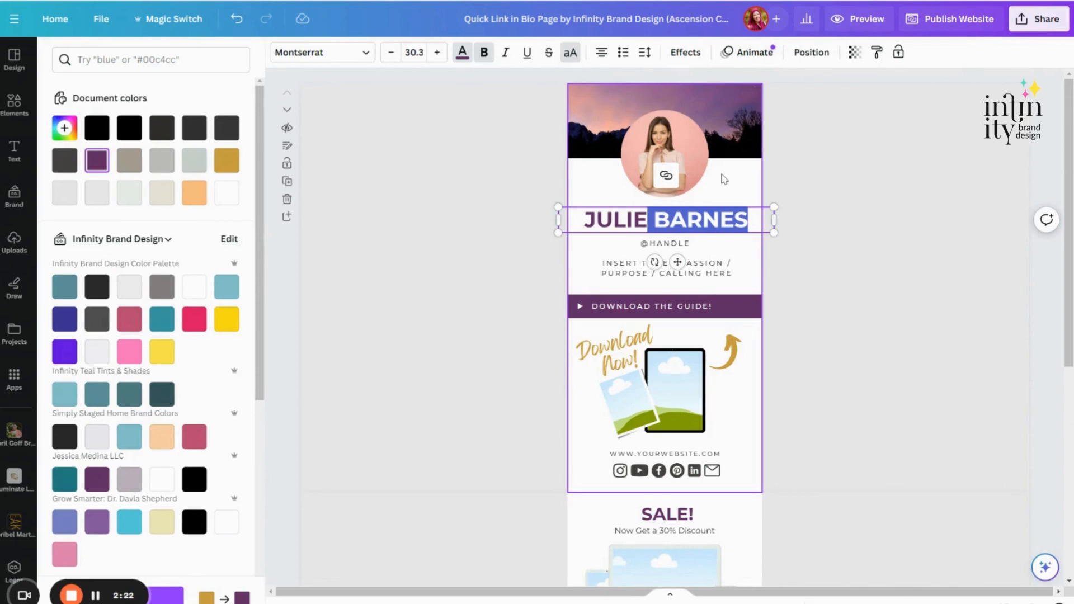
pyautogui.click(484, 53)
pyautogui.click(527, 197)
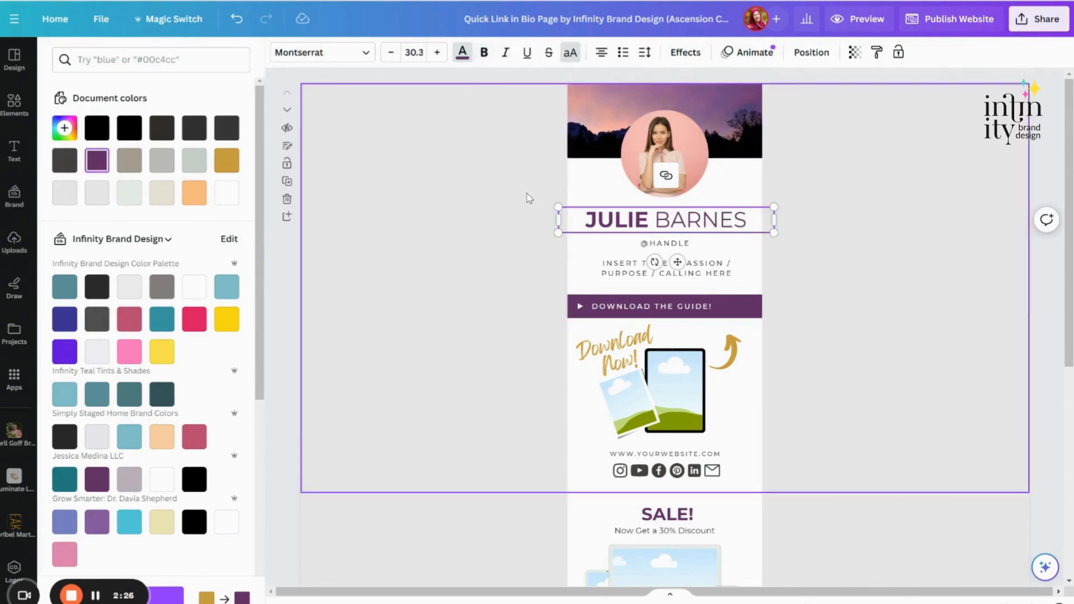
# Step: Turn off the all-uppercase formatting for the whole name heading
pyautogui.click(556, 218)
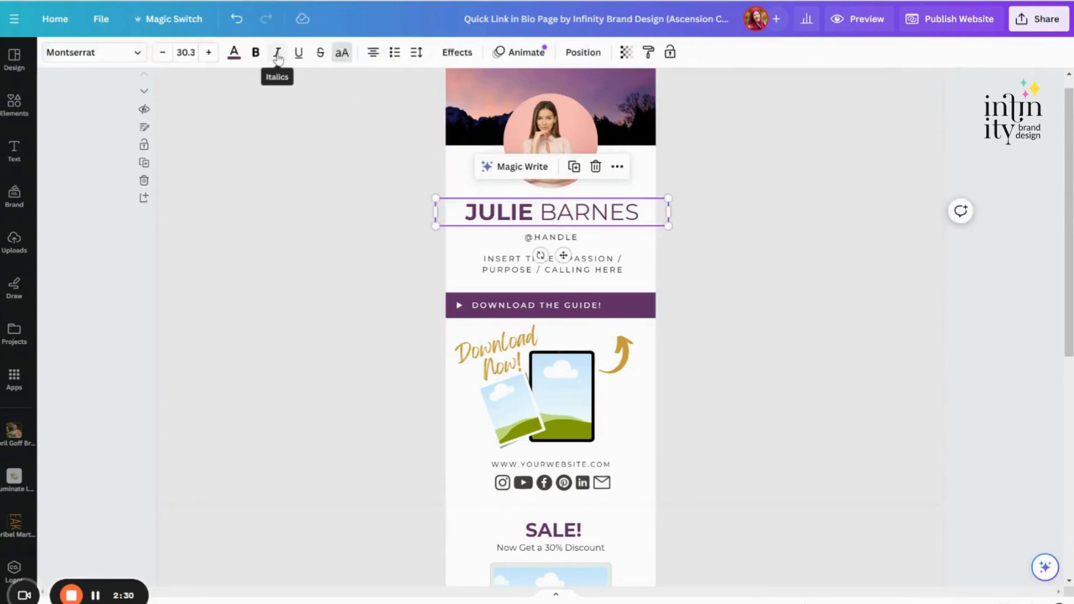
pyautogui.click(342, 54)
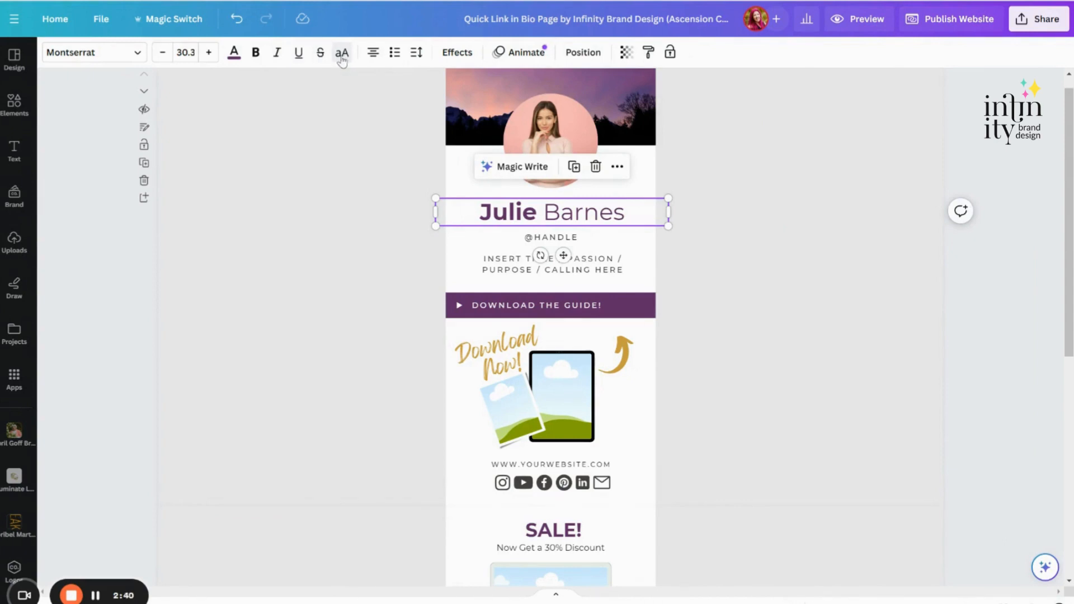
# Step: Left-align the name heading and fit its text box to the left and right edges of the page
pyautogui.click(373, 54)
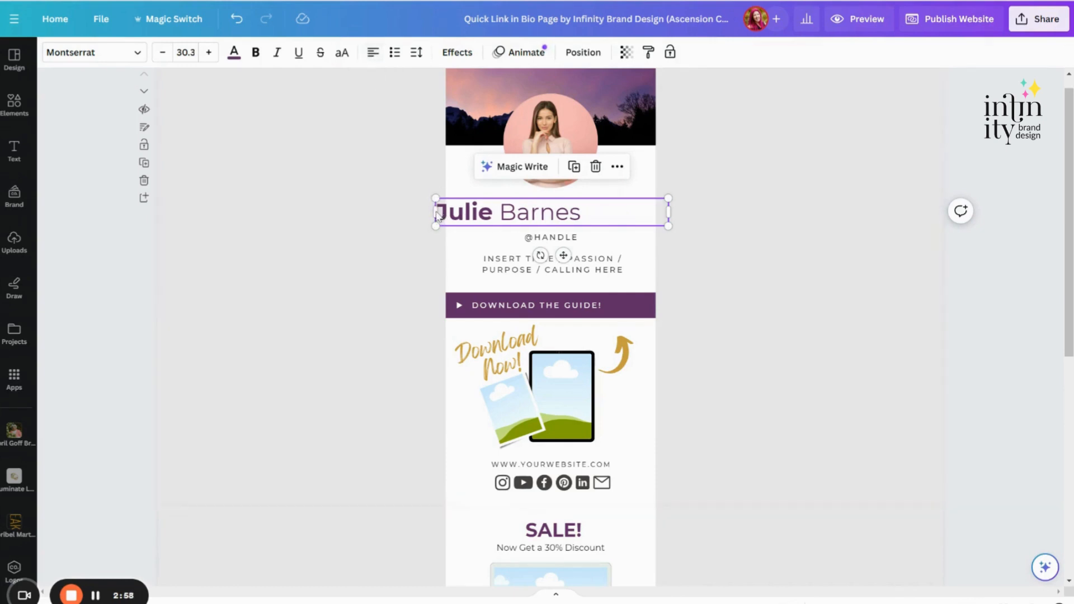
pyautogui.moveTo(444, 214); pyautogui.dragTo(455, 216)
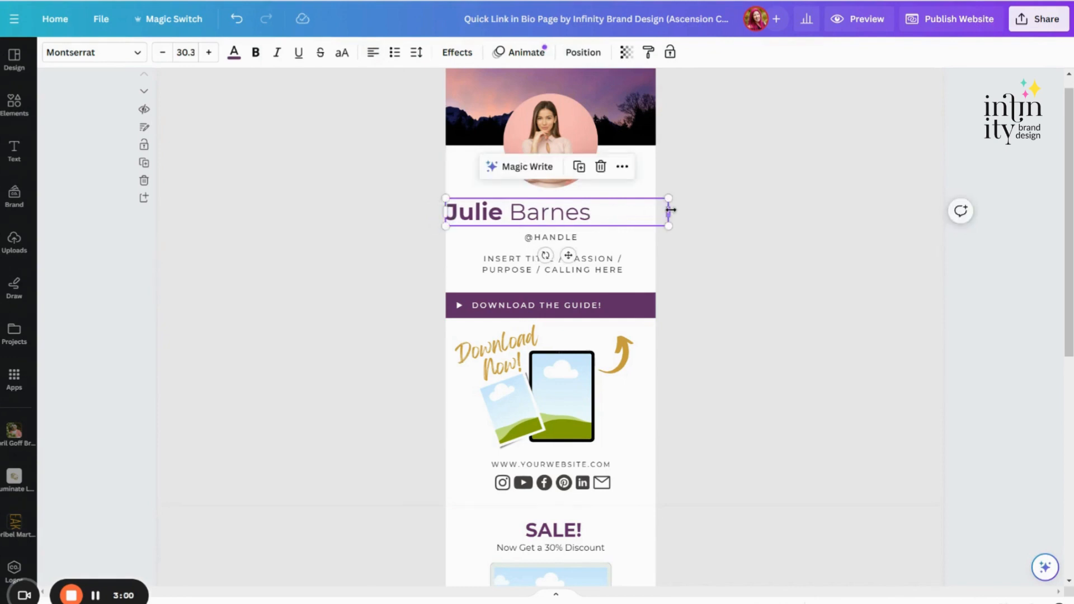
pyautogui.moveTo(668, 211); pyautogui.dragTo(656, 212)
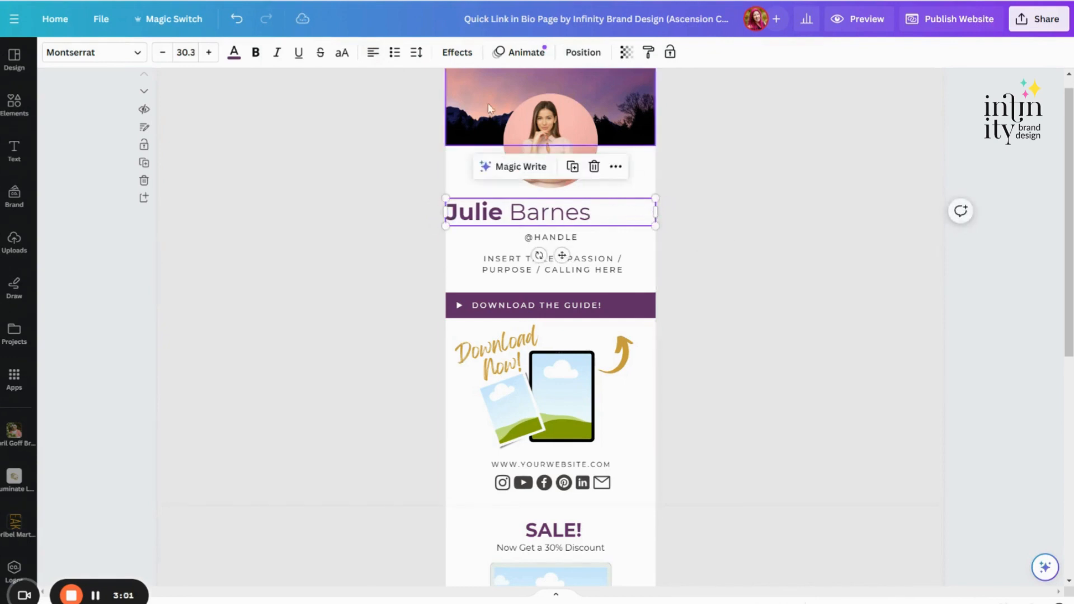
# Step: Try right alignment on the name heading and set it back to centered
pyautogui.click(372, 56)
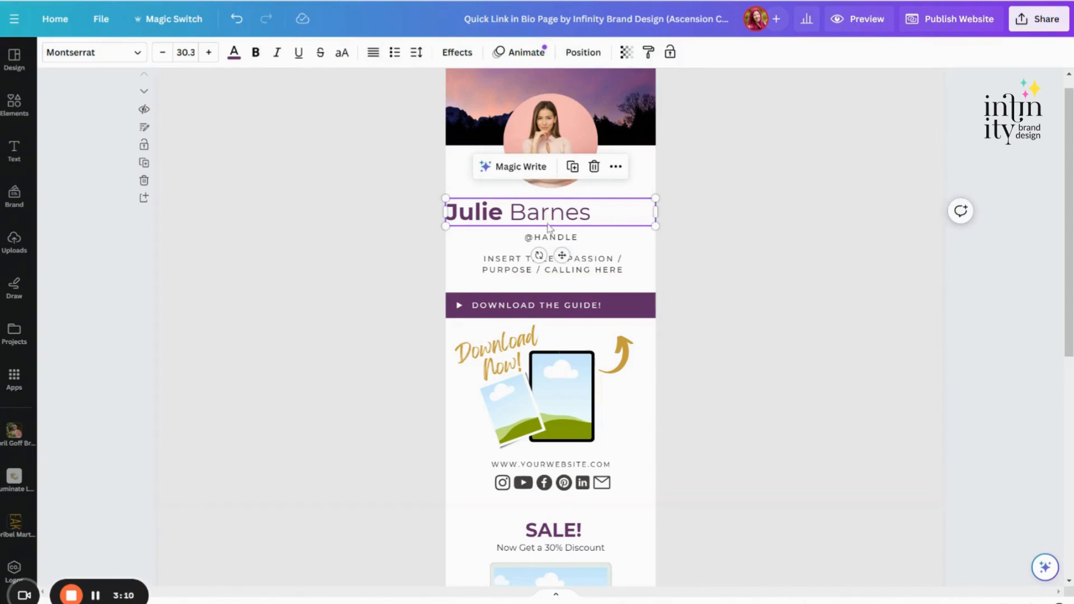
pyautogui.click(373, 54)
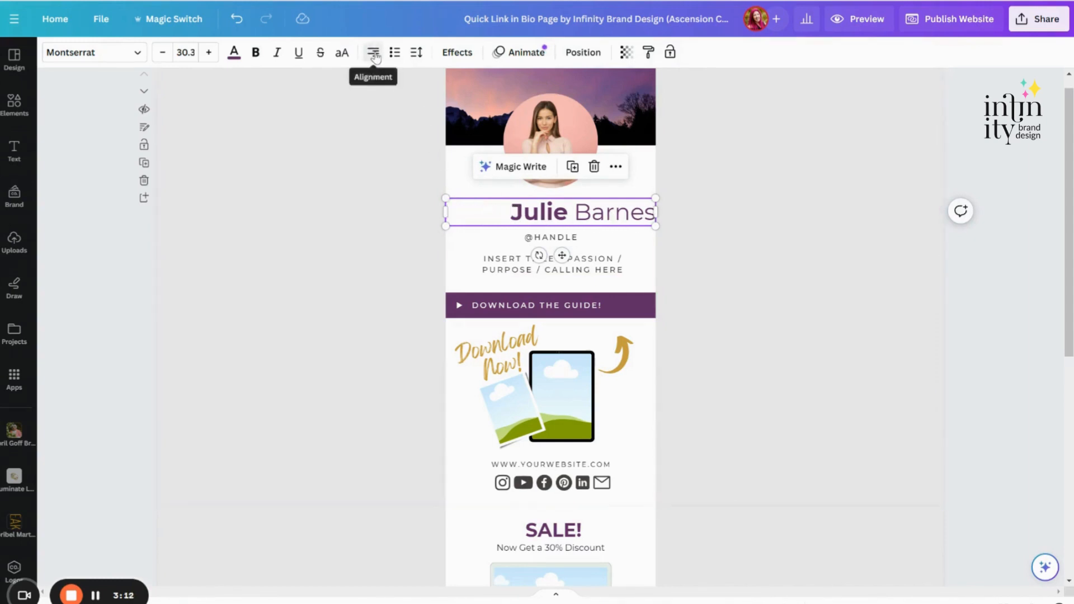
pyautogui.click(374, 55)
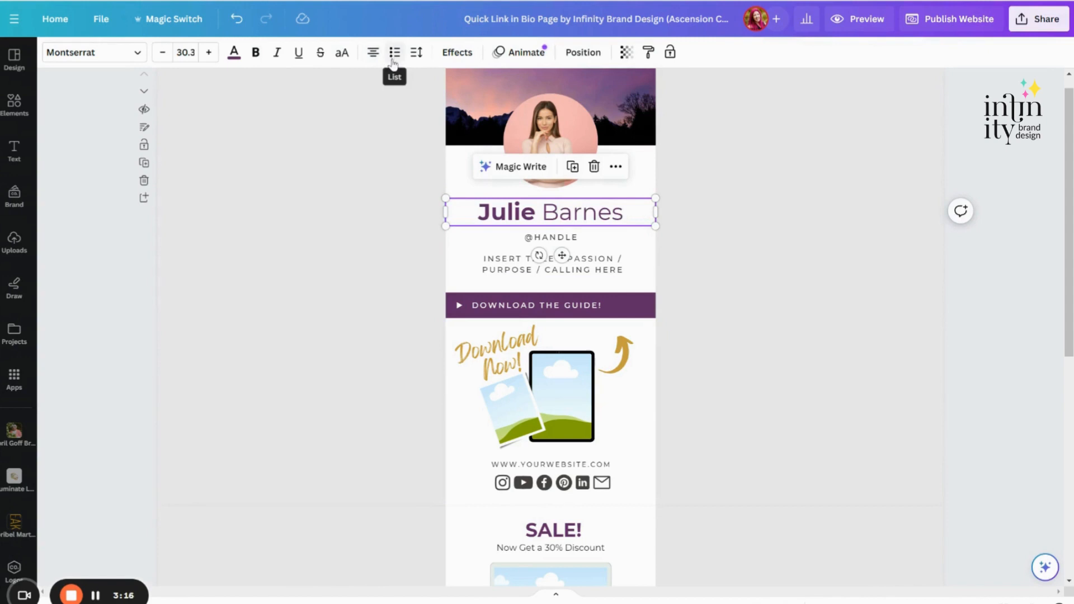
# Step: Try list formatting with bullets on the name heading and turn the list off again
pyautogui.click(394, 55)
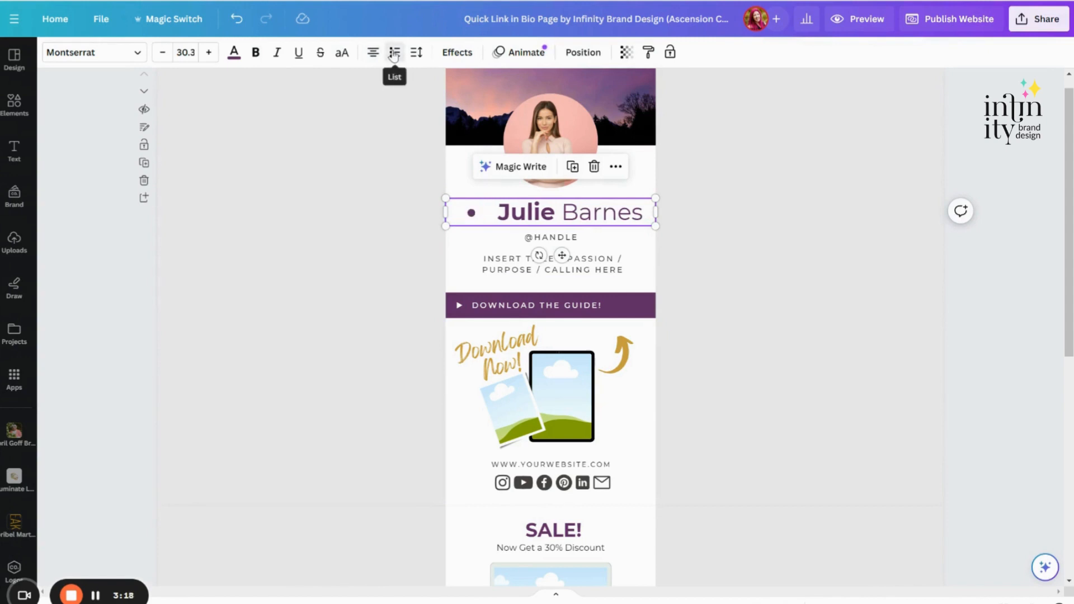
pyautogui.click(394, 54)
pyautogui.click(394, 56)
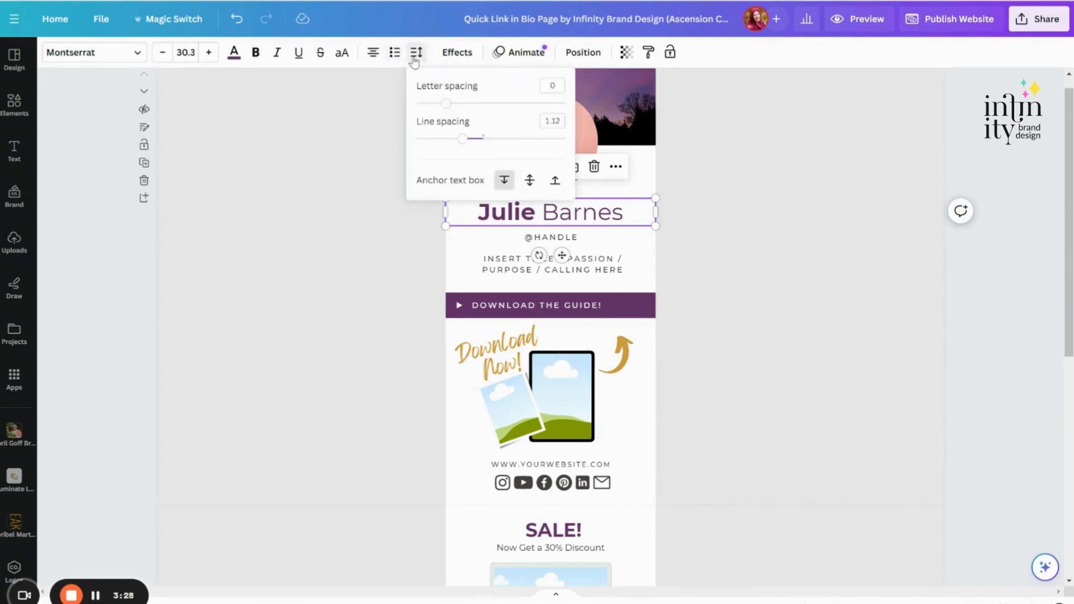
# Step: Reduce the letter spacing of the title / passion / purpose text below the handle to 93
pyautogui.click(414, 56)
pyautogui.click(538, 257)
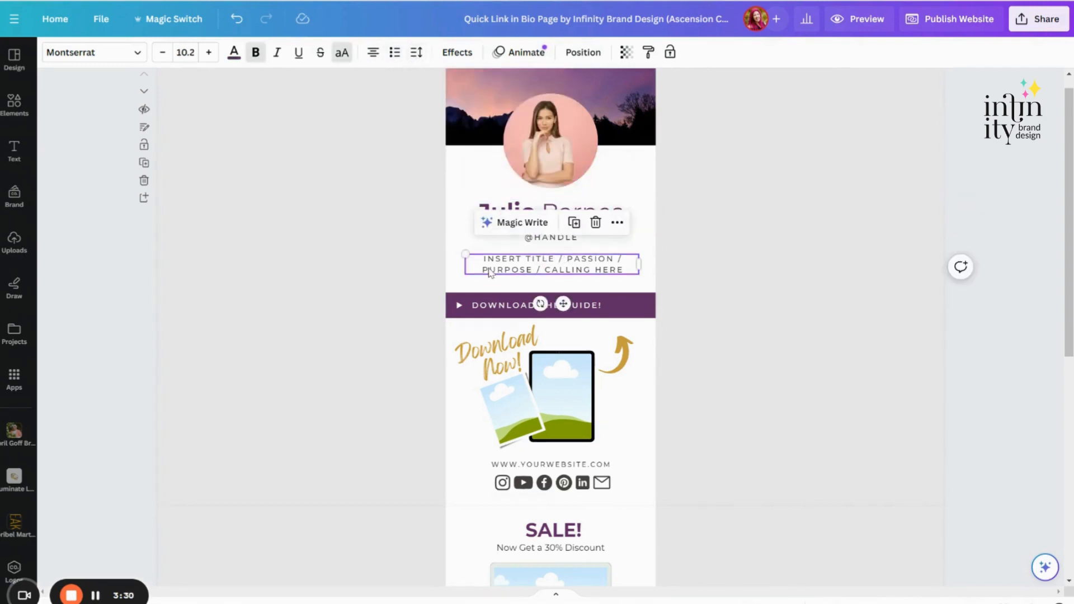
pyautogui.click(417, 56)
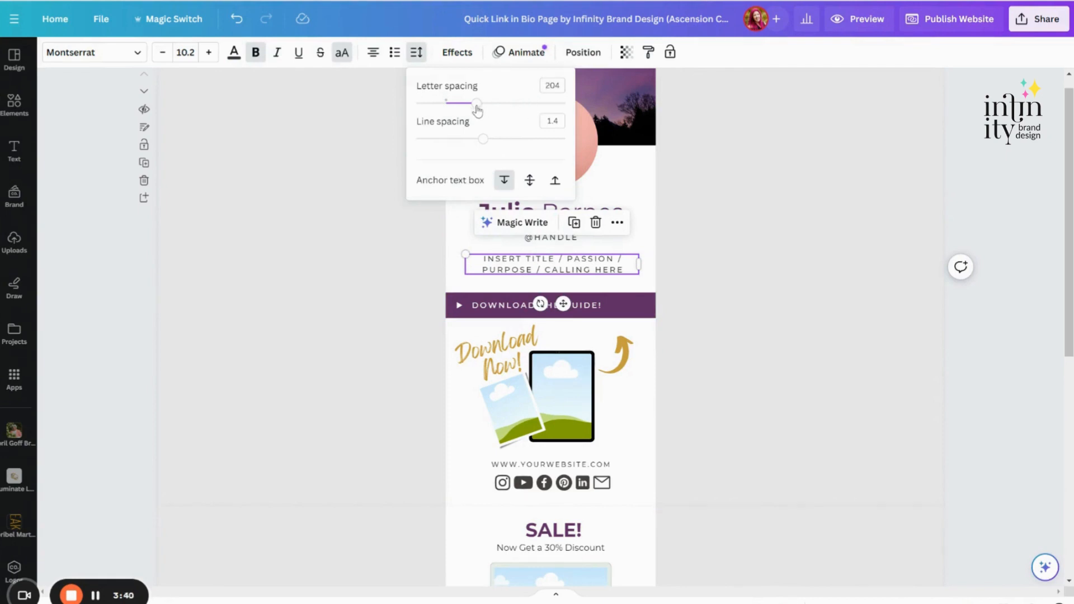
pyautogui.moveTo(476, 104)
pyautogui.mouseDown()
pyautogui.moveTo(453, 104)
pyautogui.moveTo(503, 104)
pyautogui.moveTo(462, 110)
pyautogui.mouseUp()
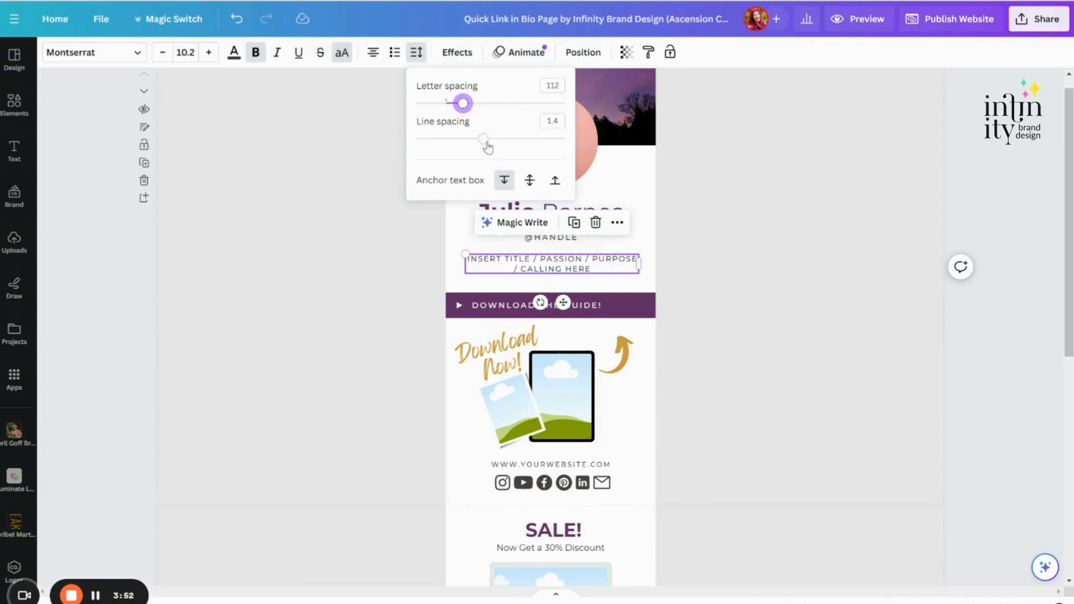
pyautogui.moveTo(462, 107)
pyautogui.mouseDown()
pyautogui.moveTo(473, 106)
pyautogui.moveTo(449, 106)
pyautogui.moveTo(458, 104)
pyautogui.mouseUp()
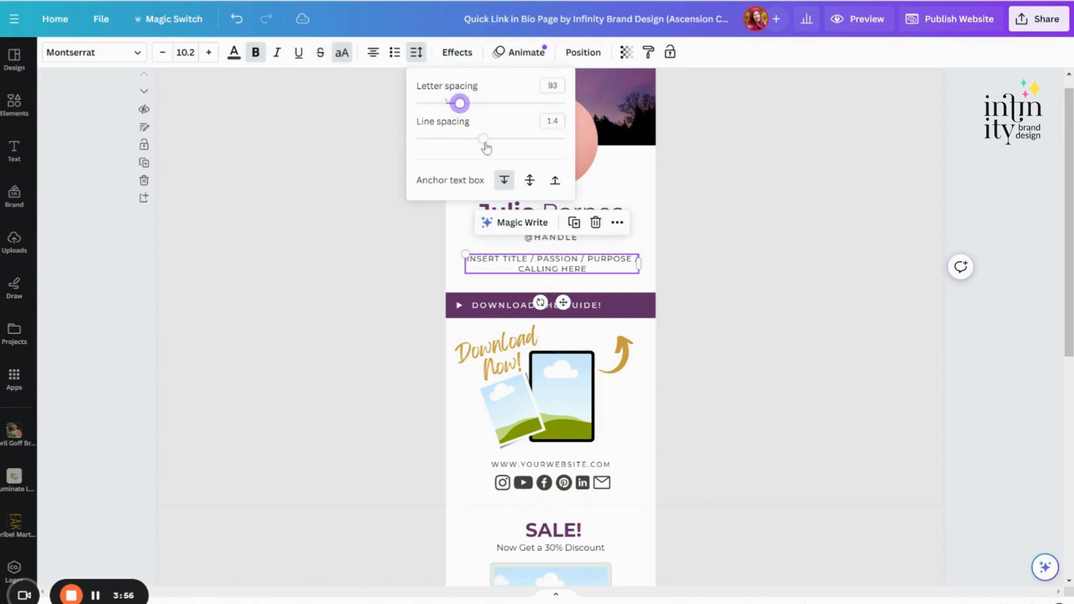
# Step: Try the line spacing and the other text box anchors on the title text, restoring 1.4 and the top anchor
pyautogui.moveTo(483, 138)
pyautogui.mouseDown()
pyautogui.moveTo(417, 140)
pyautogui.moveTo(537, 139)
pyautogui.moveTo(482, 141)
pyautogui.mouseUp()
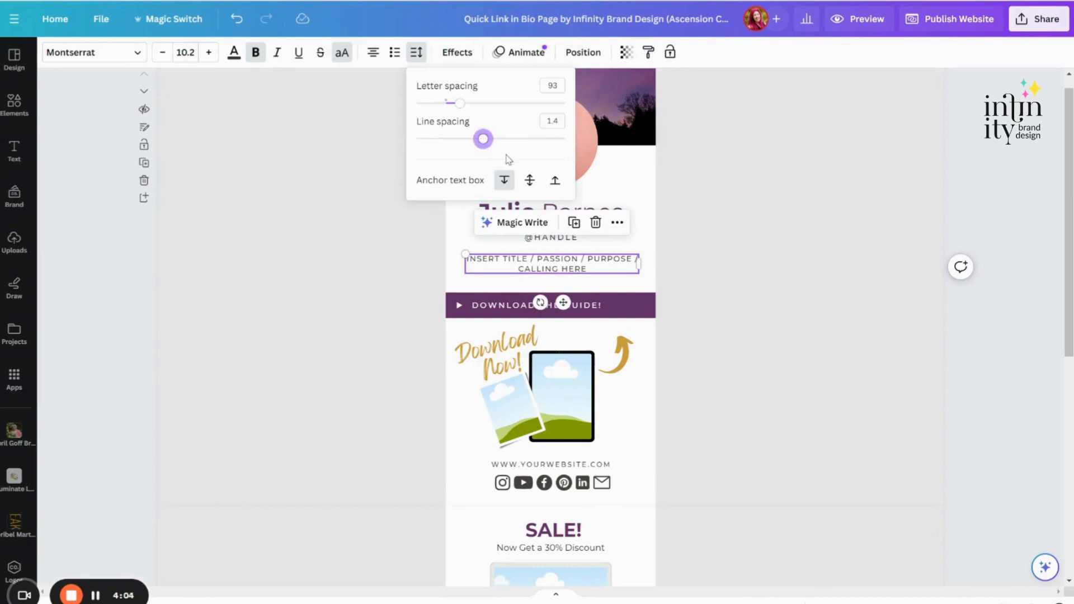
pyautogui.click(529, 184)
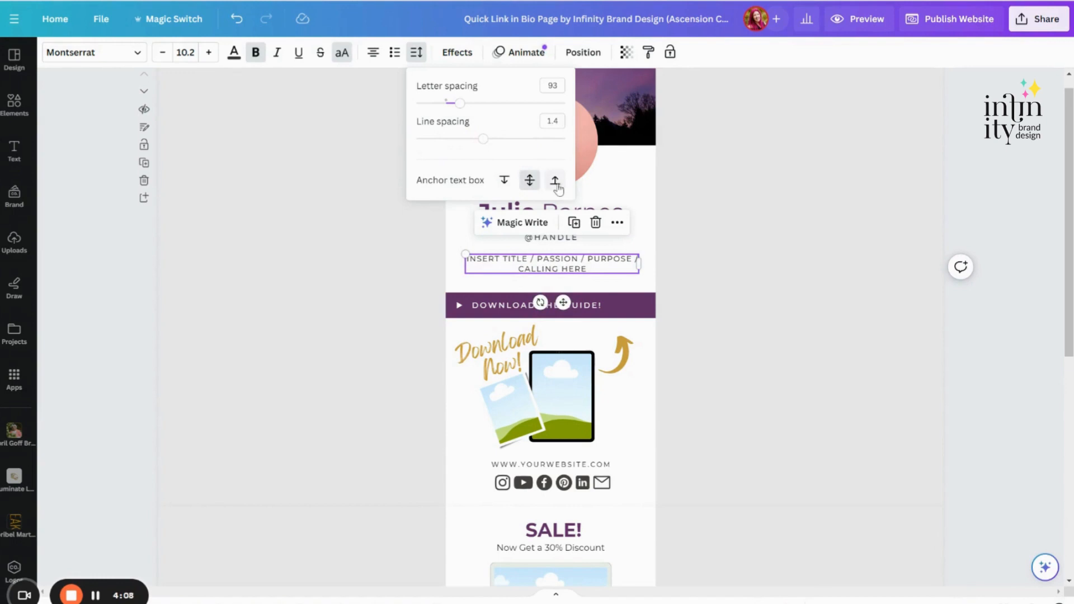
pyautogui.click(555, 184)
pyautogui.click(503, 183)
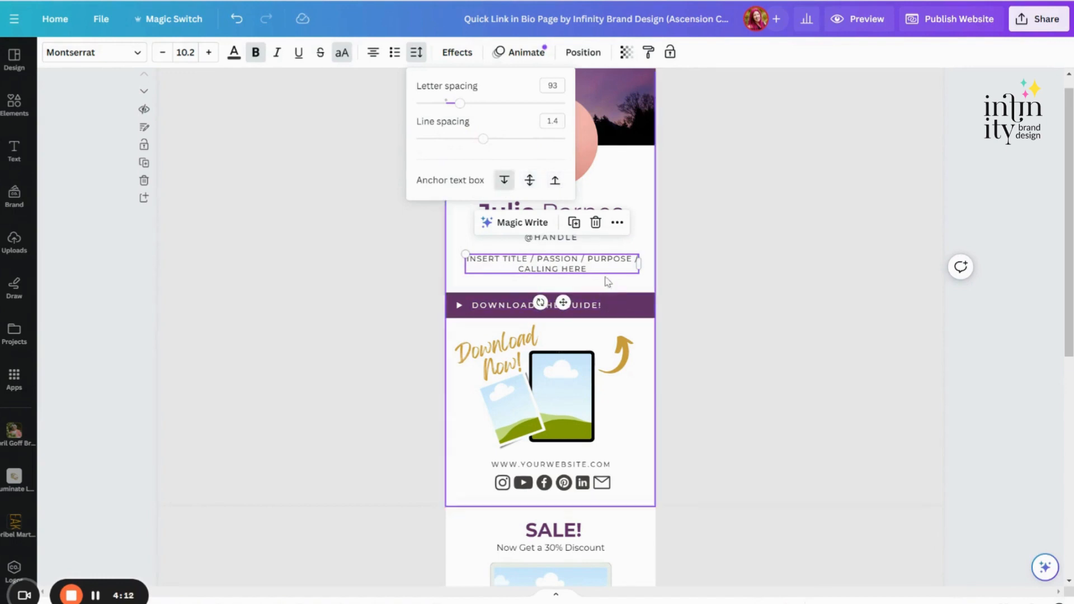
pyautogui.click(624, 191)
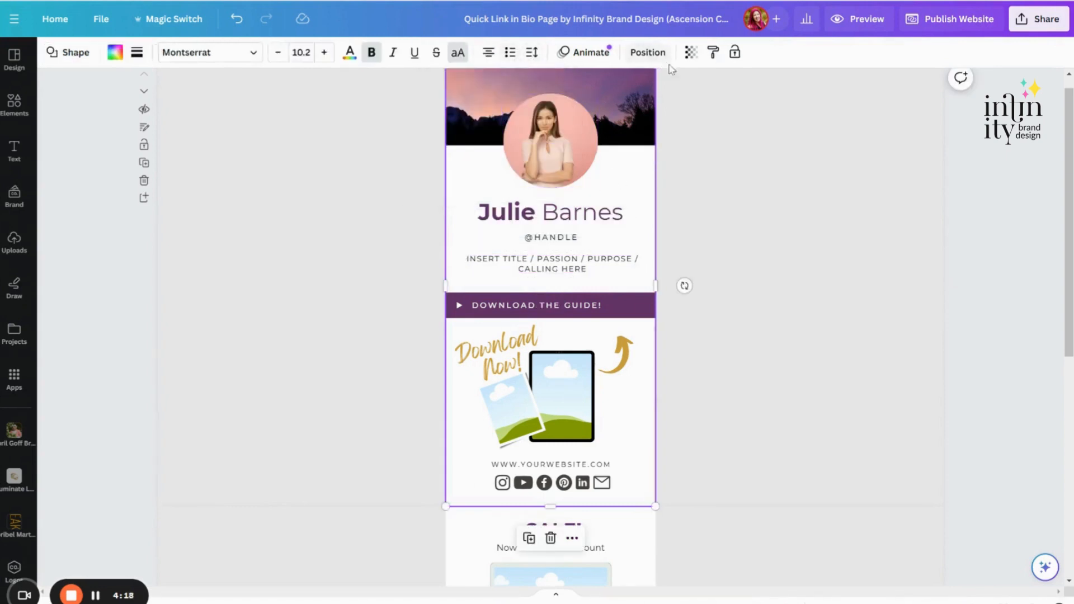
# Step: Try the transparency setting on the title / passion / purpose text and leave it at 100
pyautogui.click(566, 263)
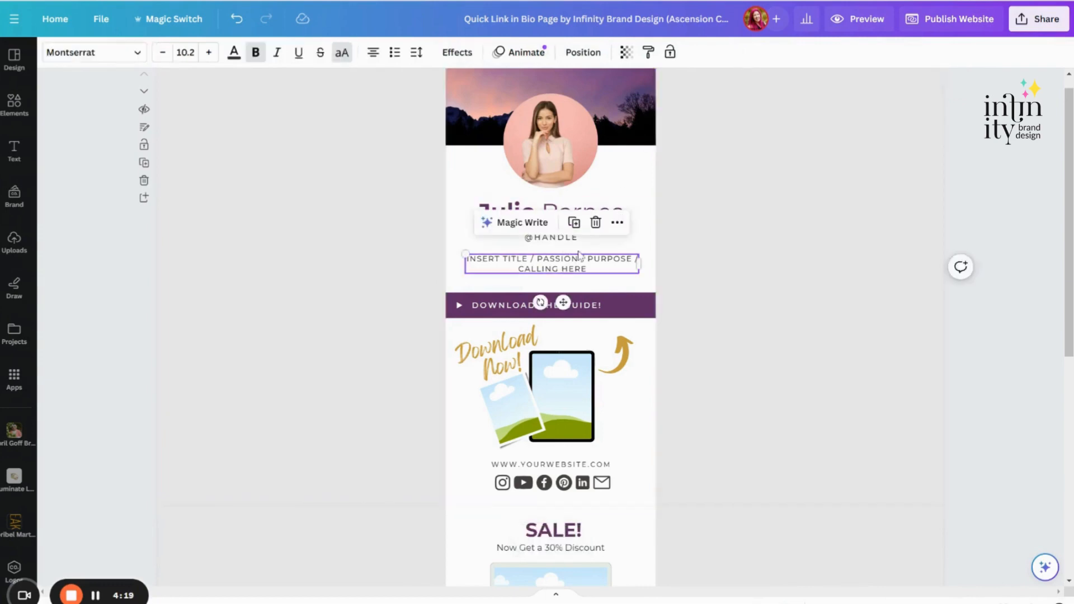
pyautogui.click(628, 63)
pyautogui.moveTo(627, 104); pyautogui.dragTo(646, 114)
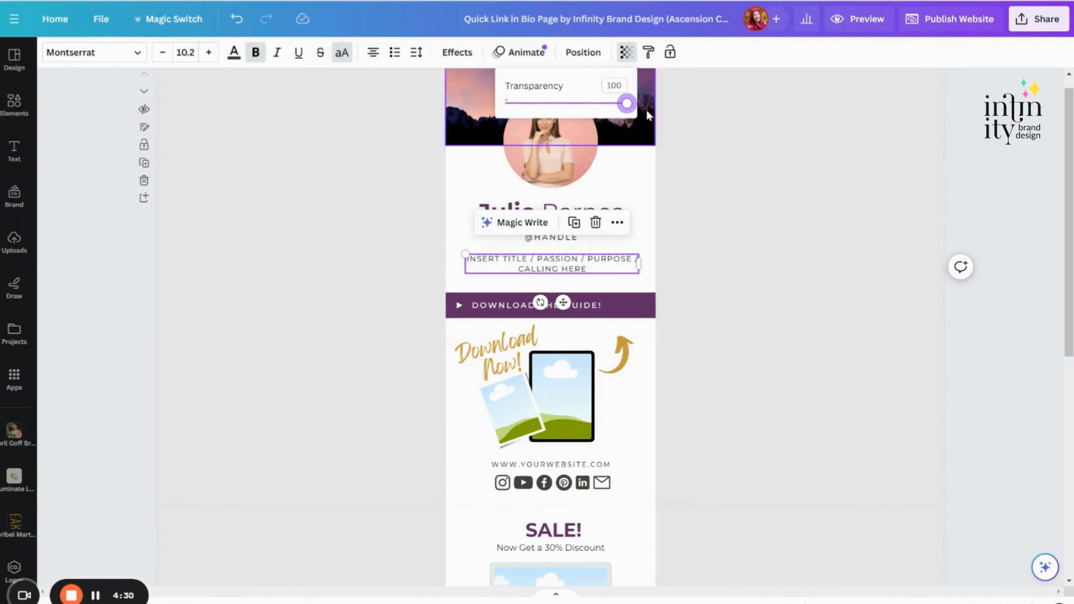
pyautogui.click(969, 173)
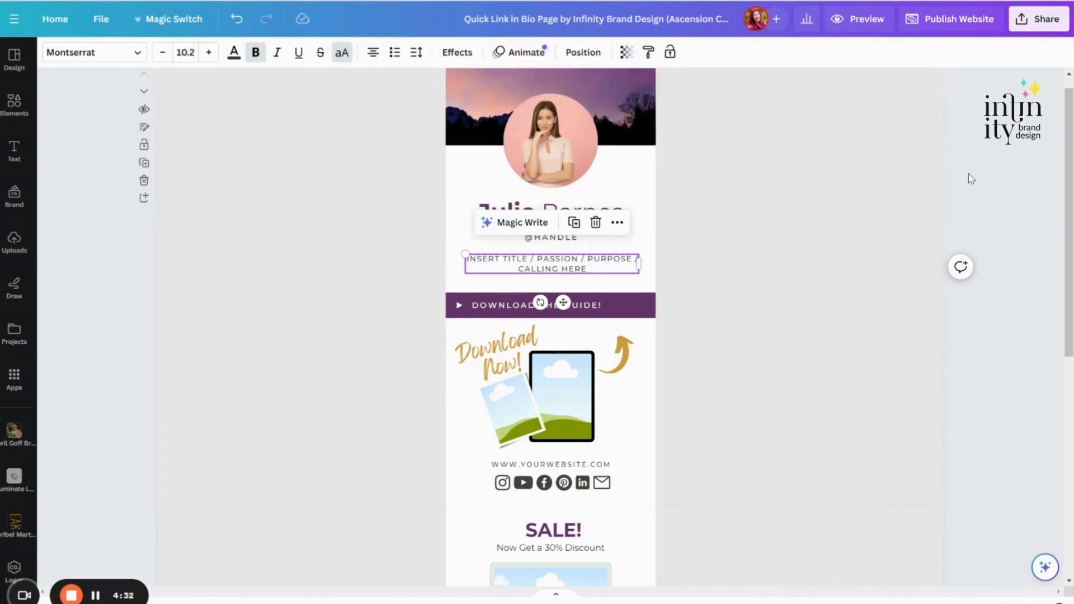